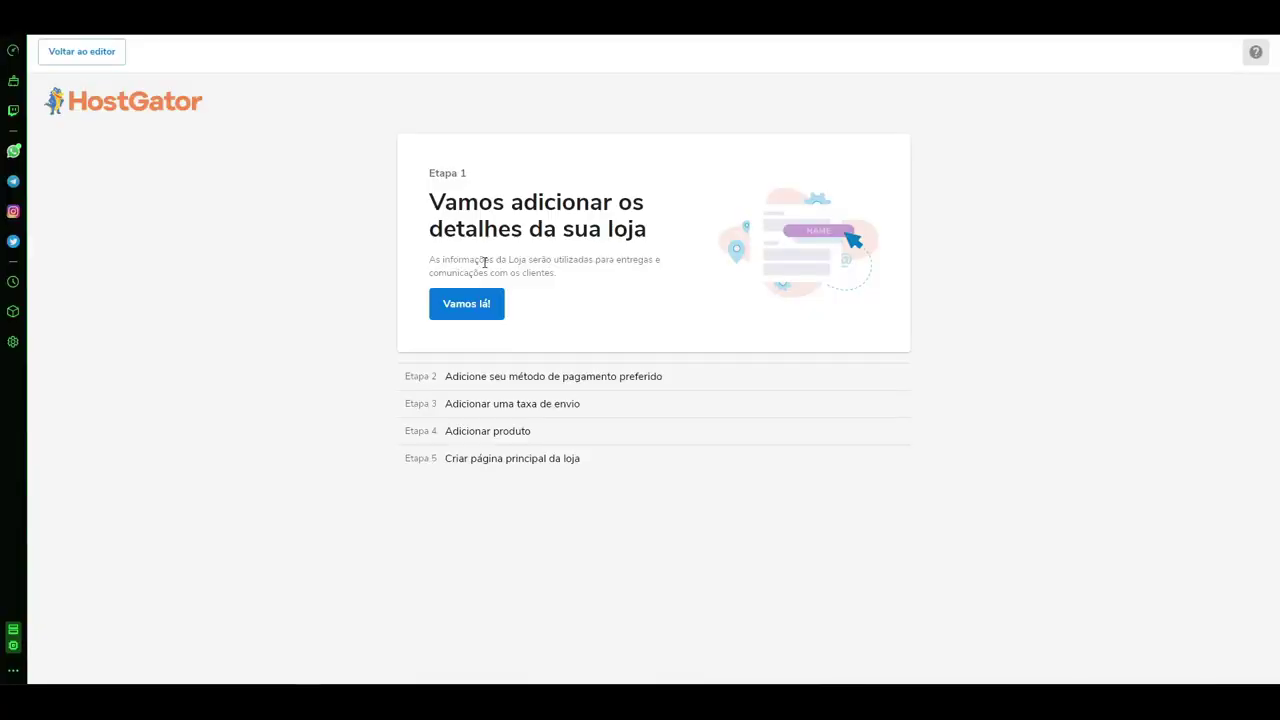
Step: Start the store details form and enter TekZoom as the company name with Brazil as the country
click(496, 296)
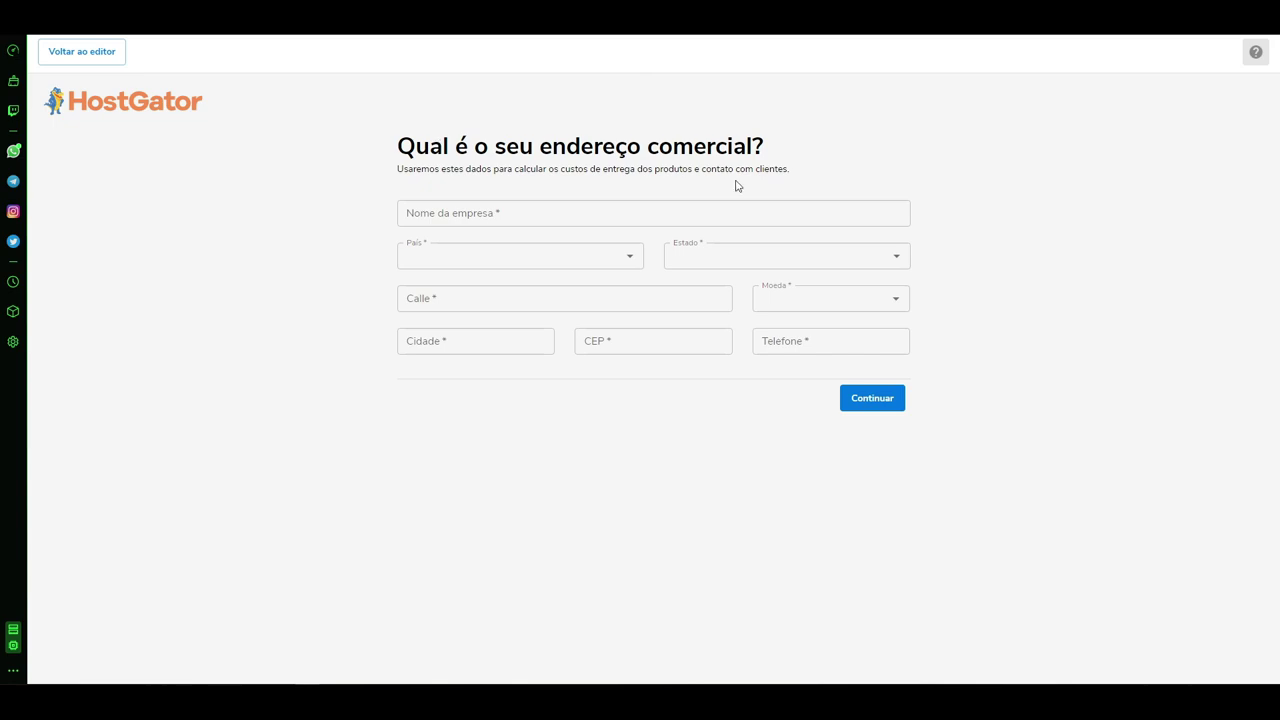
click(526, 216)
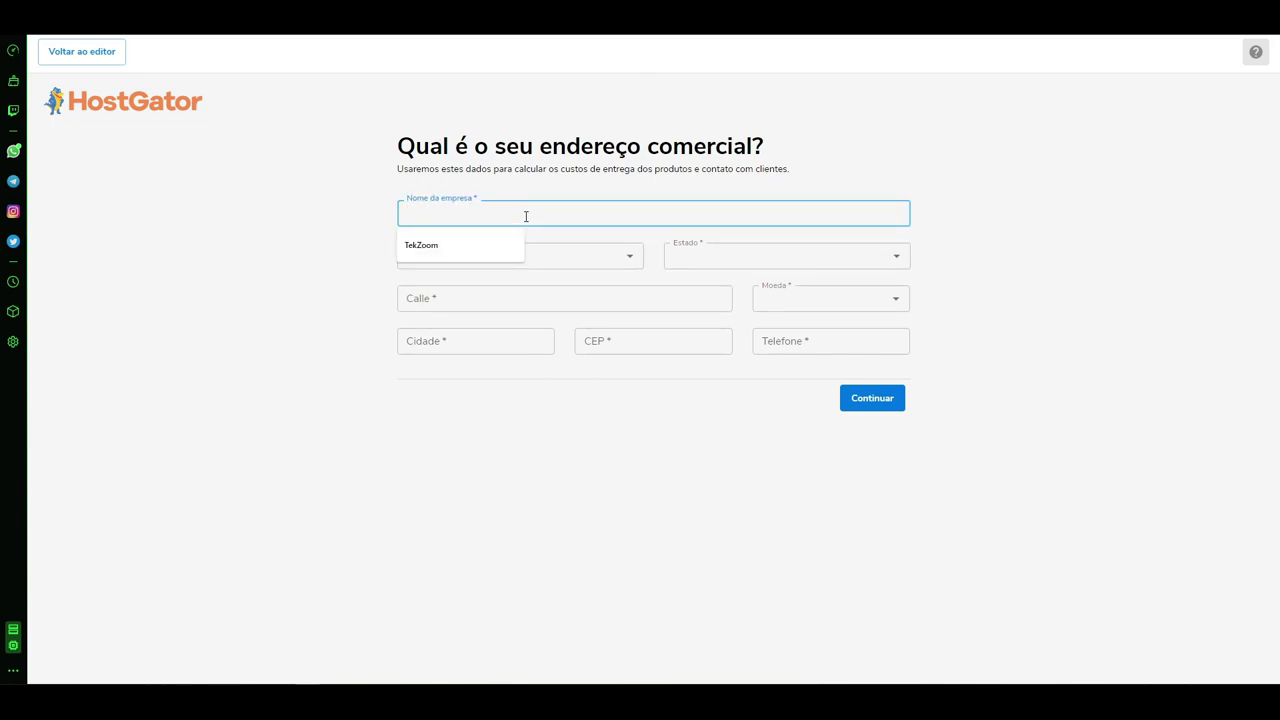
click(478, 248)
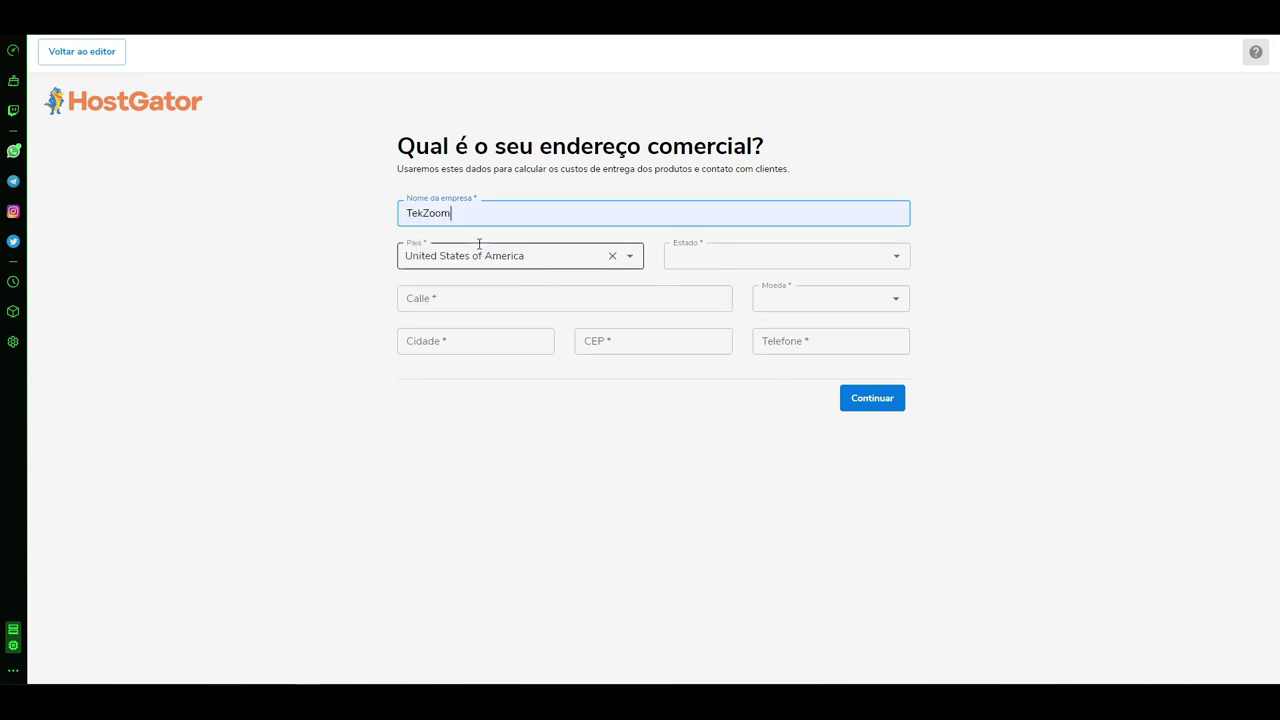
click(482, 257)
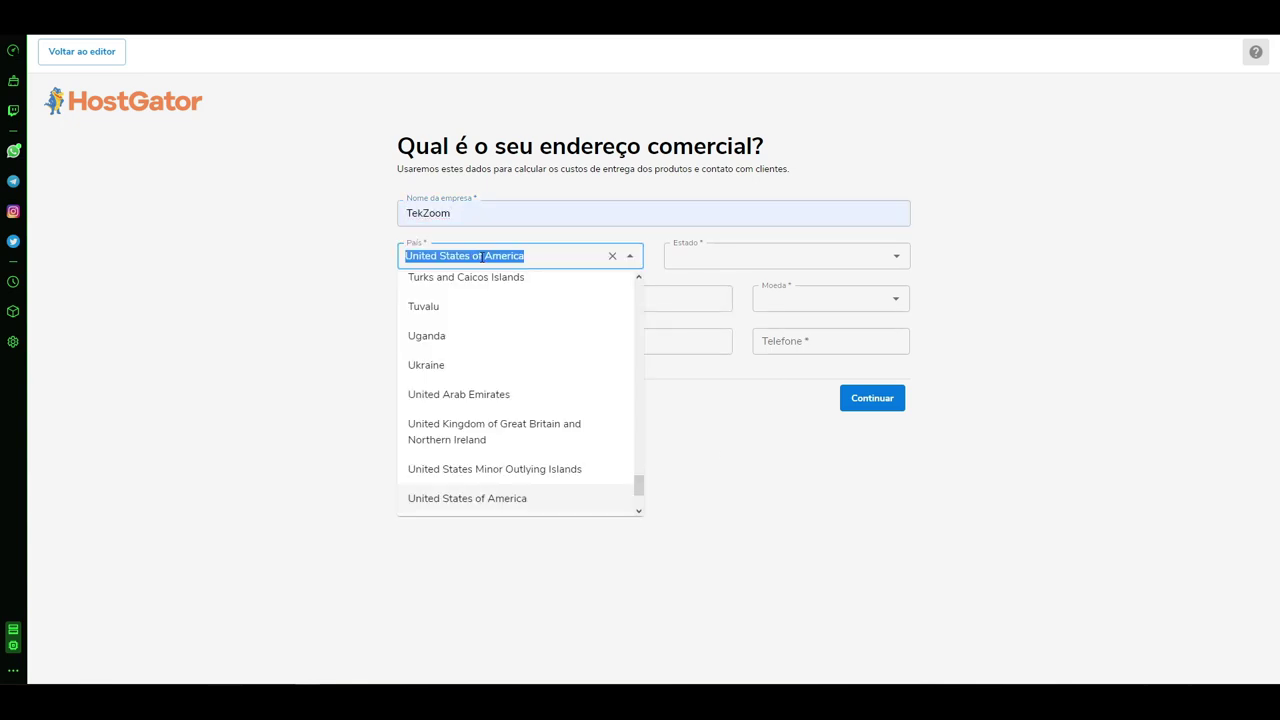
text(bra)
click(495, 289)
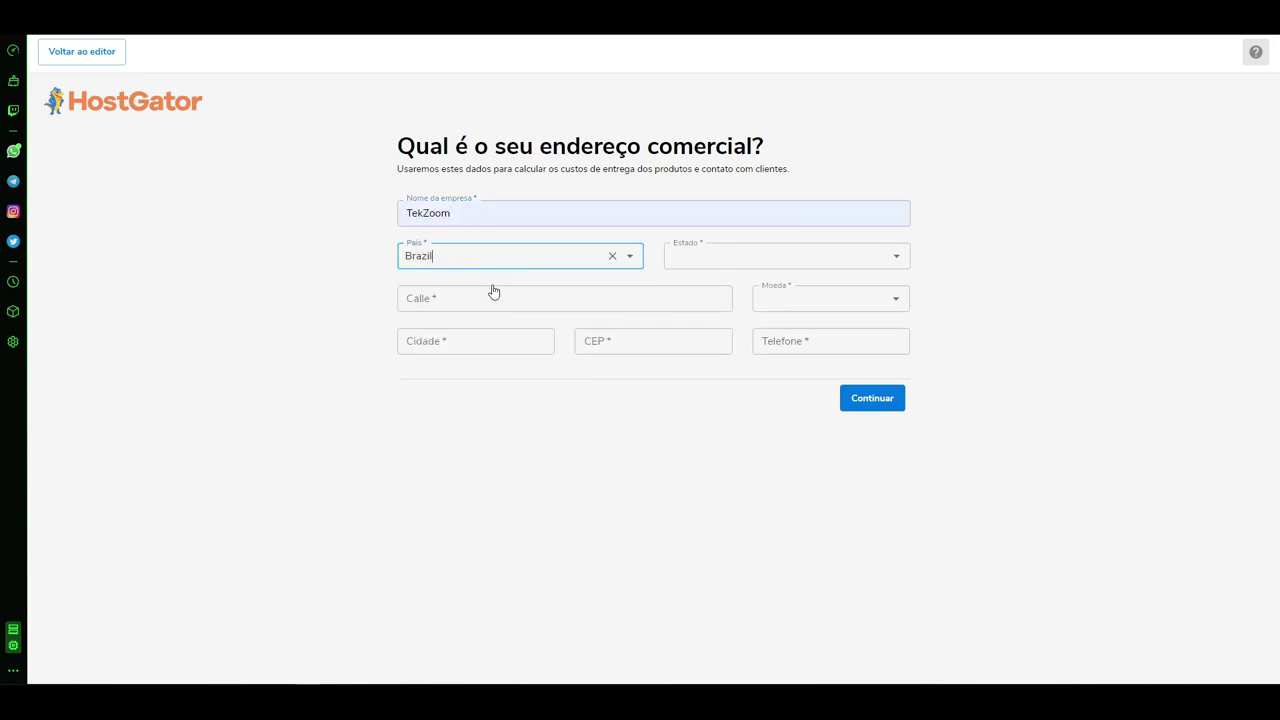
Step: Complete the state as Sao Paulo, the business street address, and the currency as Brazilian real (R$)
click(732, 258)
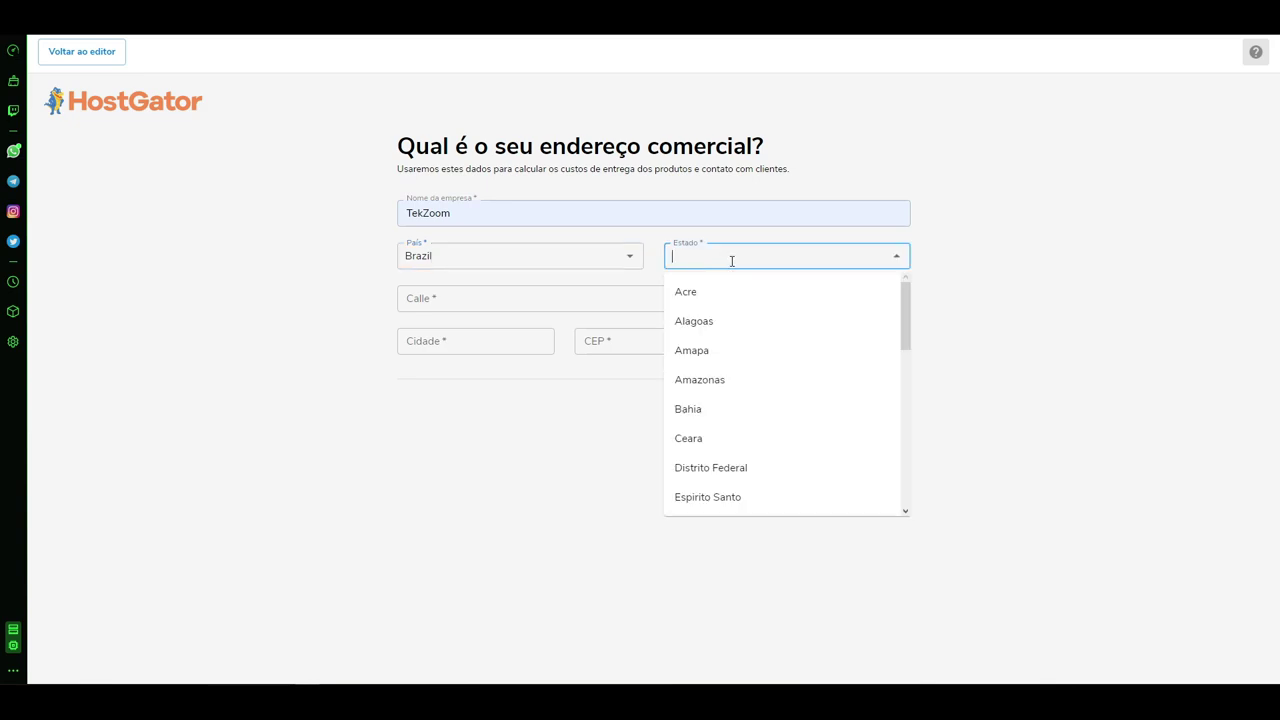
text(Sa)
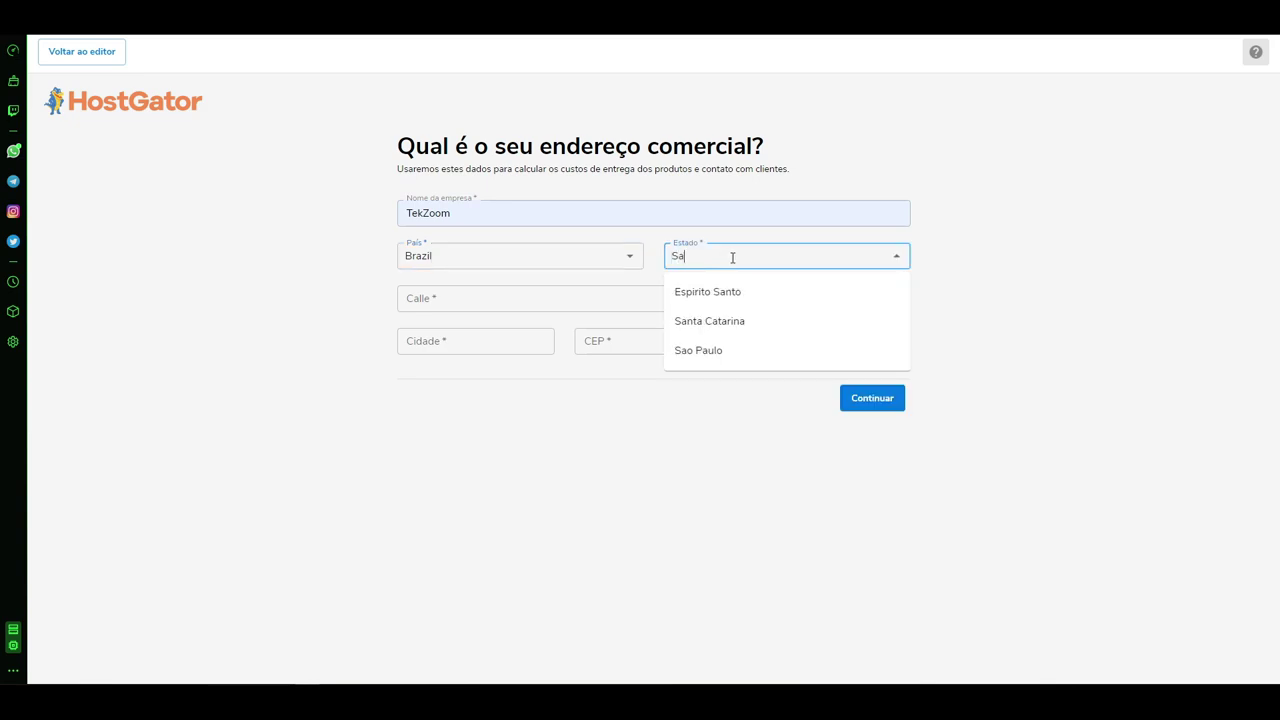
click(717, 349)
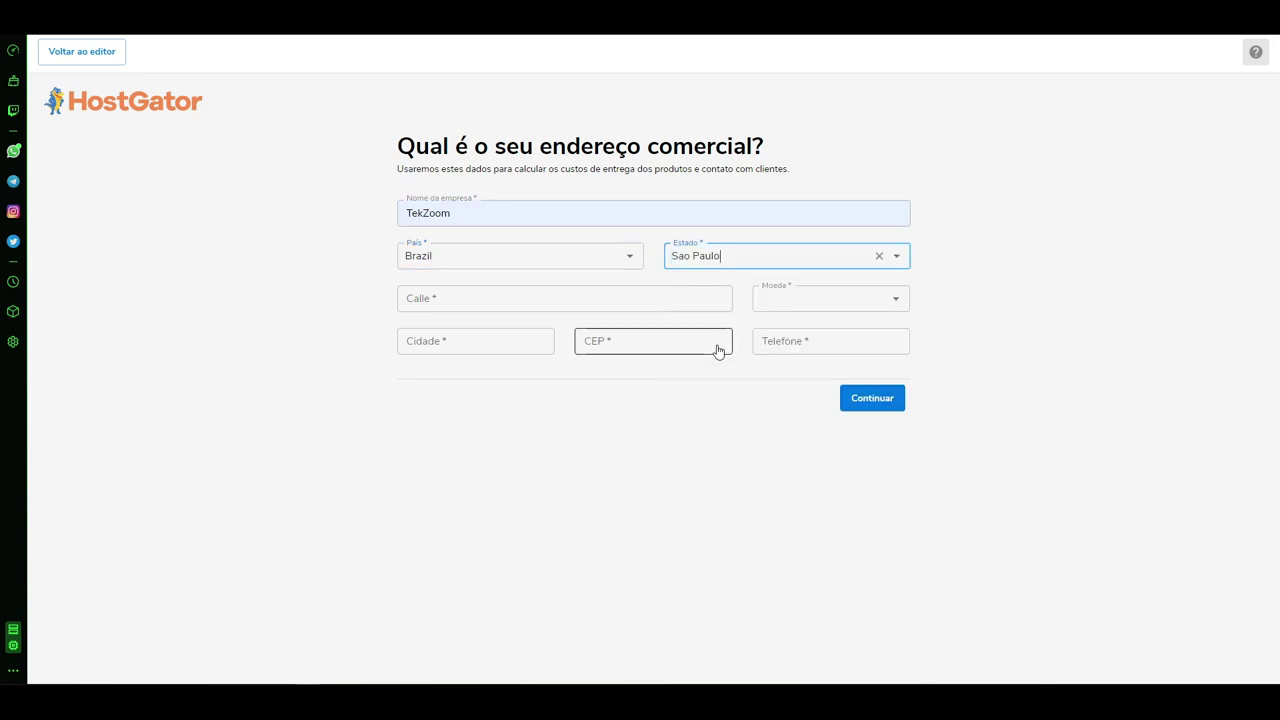
click(501, 300)
click(463, 331)
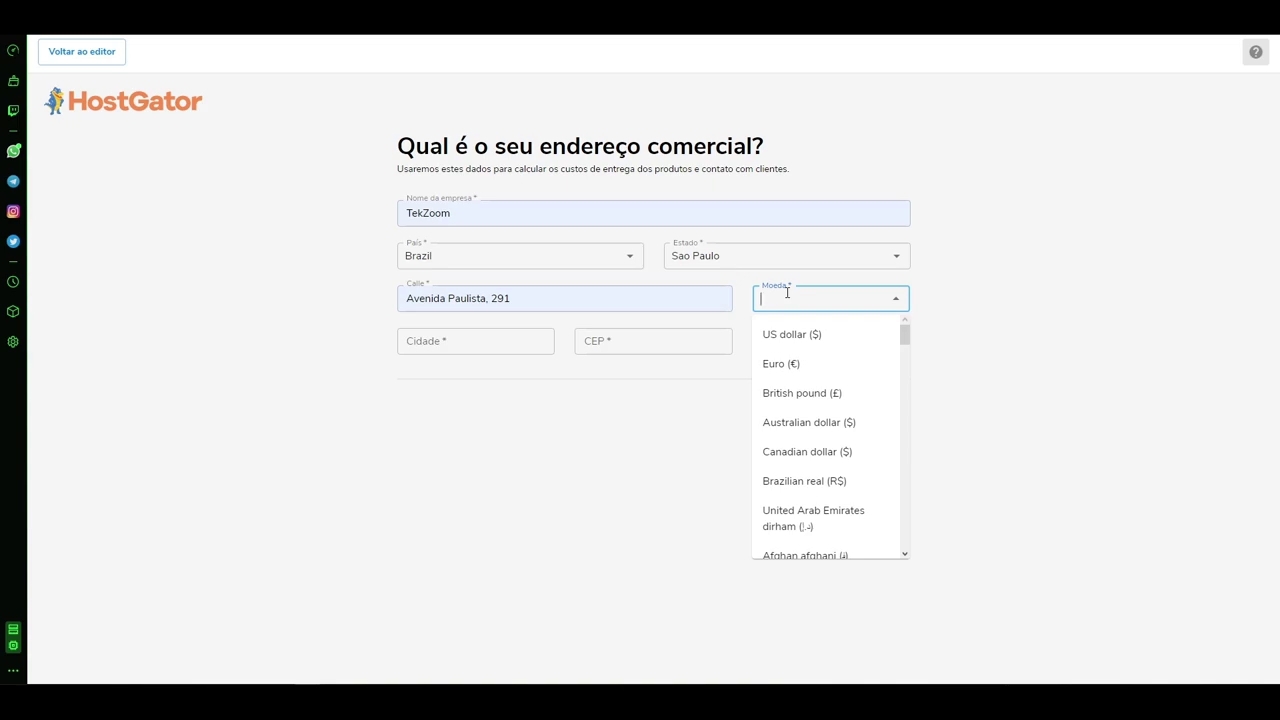
text(bra)
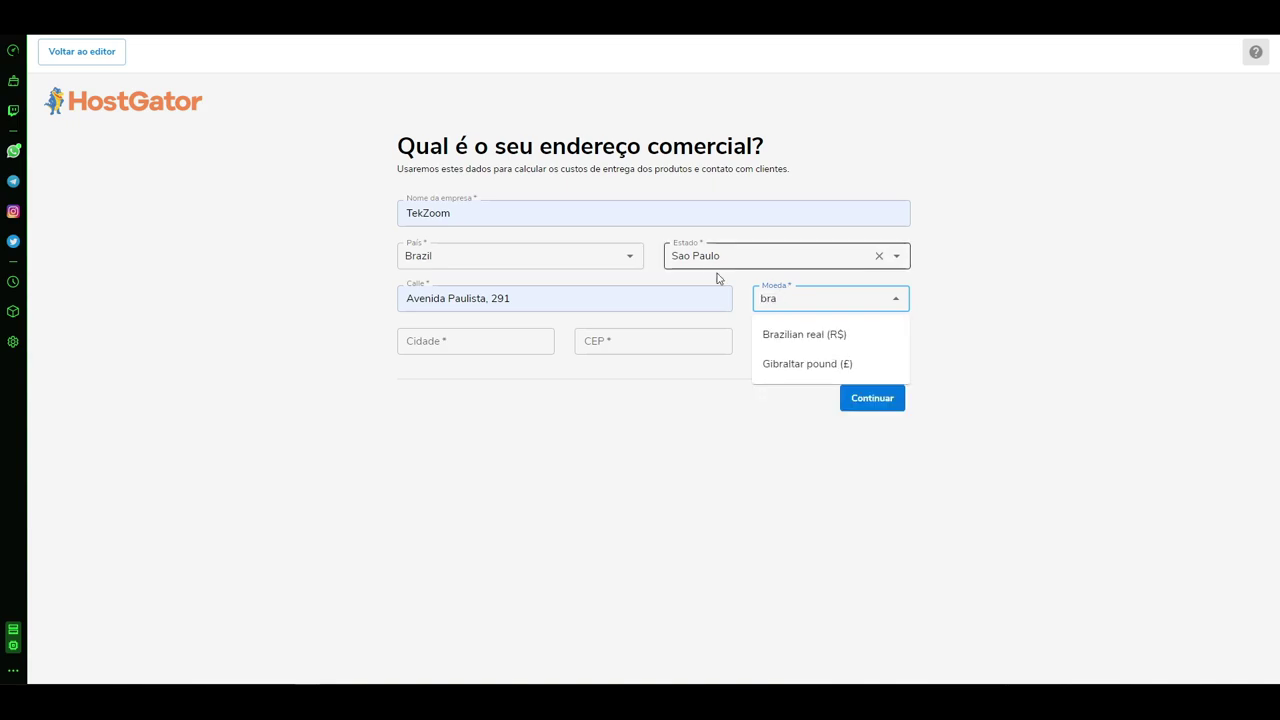
click(817, 334)
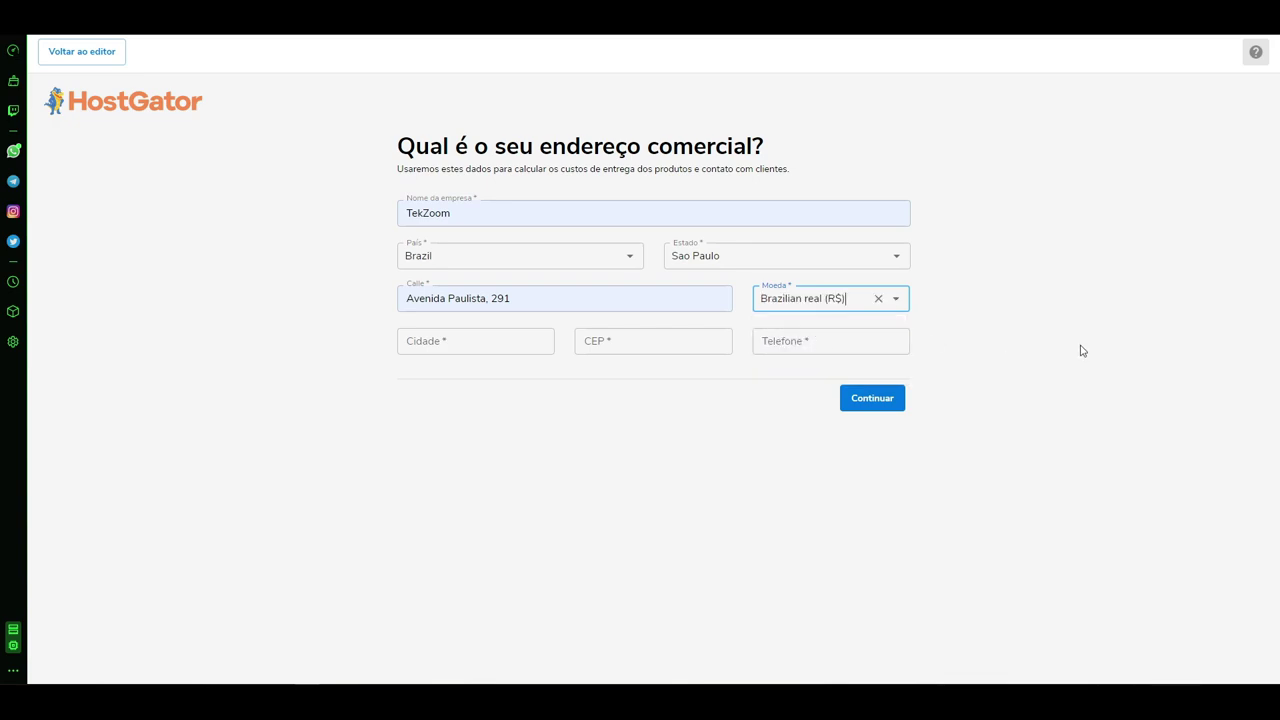
Step: Fill in the city, postal code and phone number of the business and submit the store details
click(434, 341)
click(434, 373)
click(635, 341)
click(632, 372)
click(756, 345)
click(776, 366)
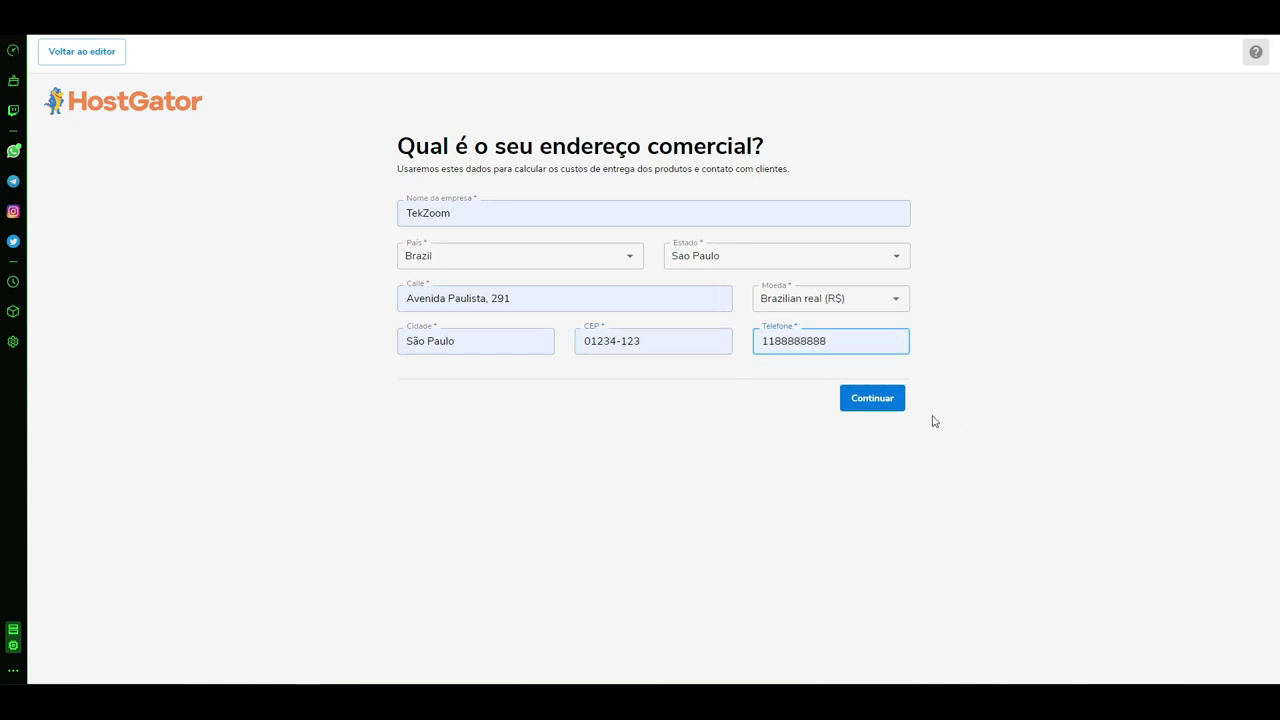
click(871, 407)
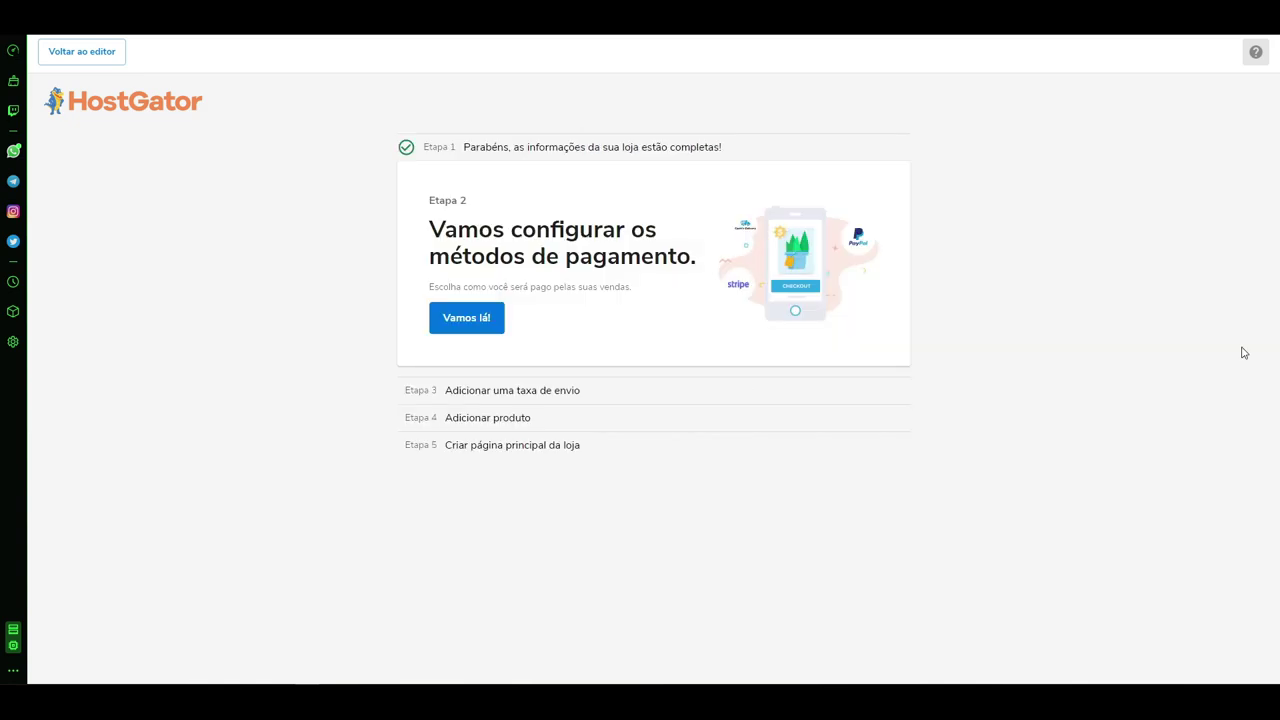
Step: Start the payment methods stage and choose to configure PayPal
click(500, 318)
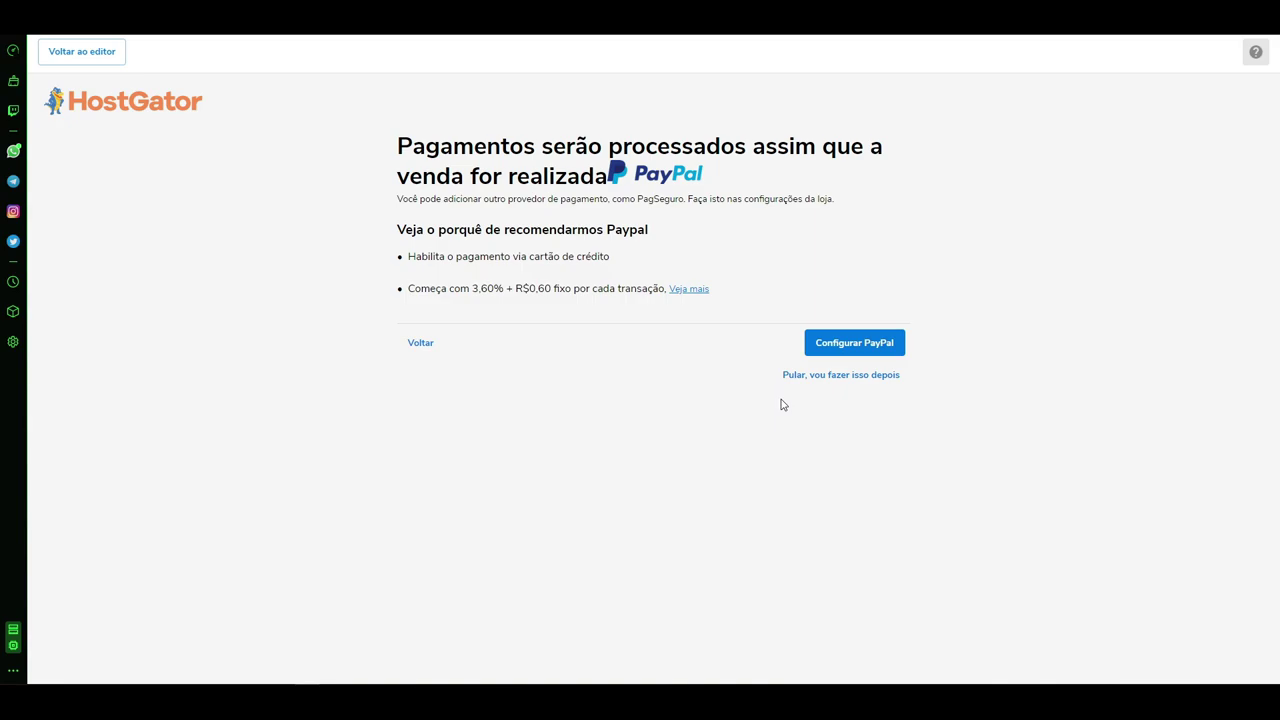
click(866, 345)
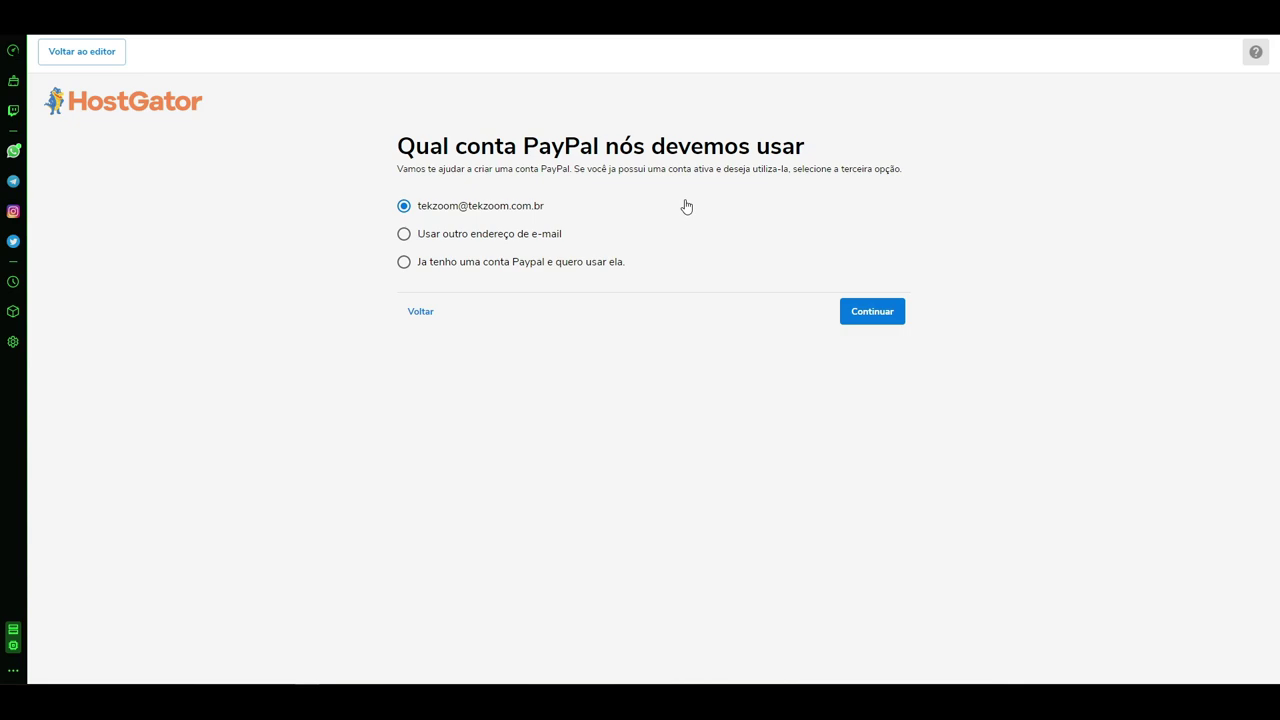
click(481, 235)
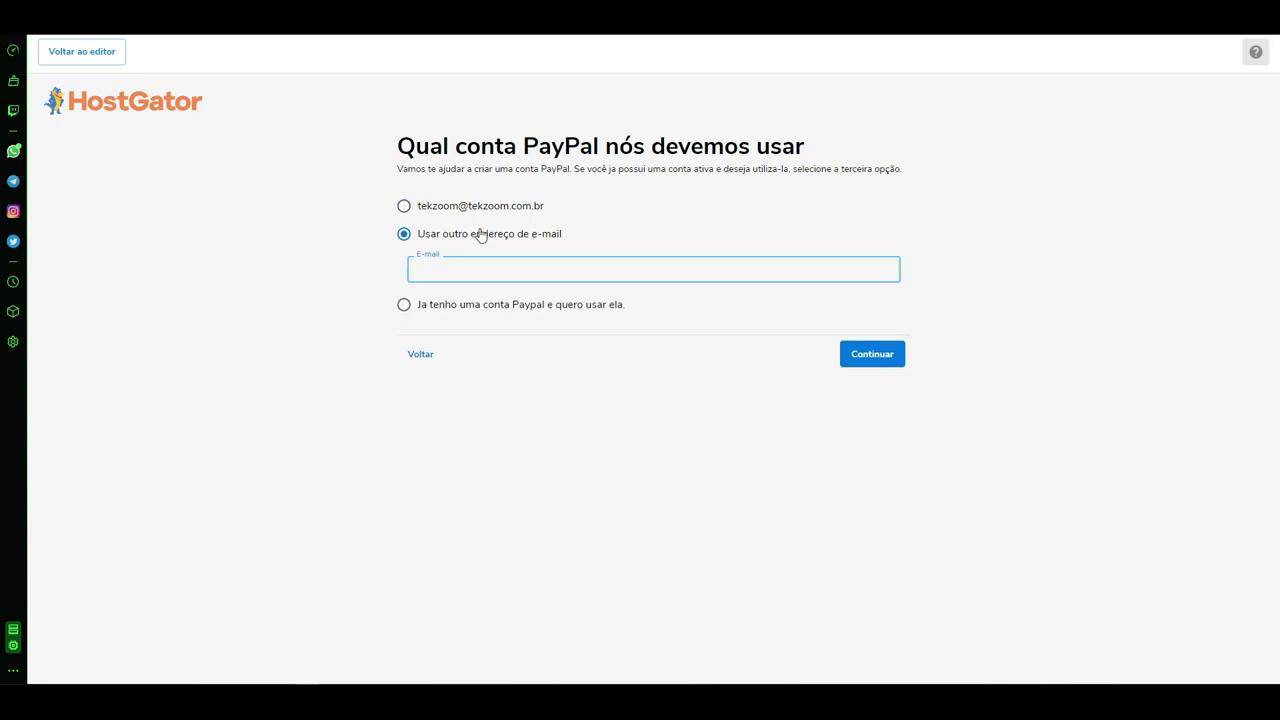
click(518, 305)
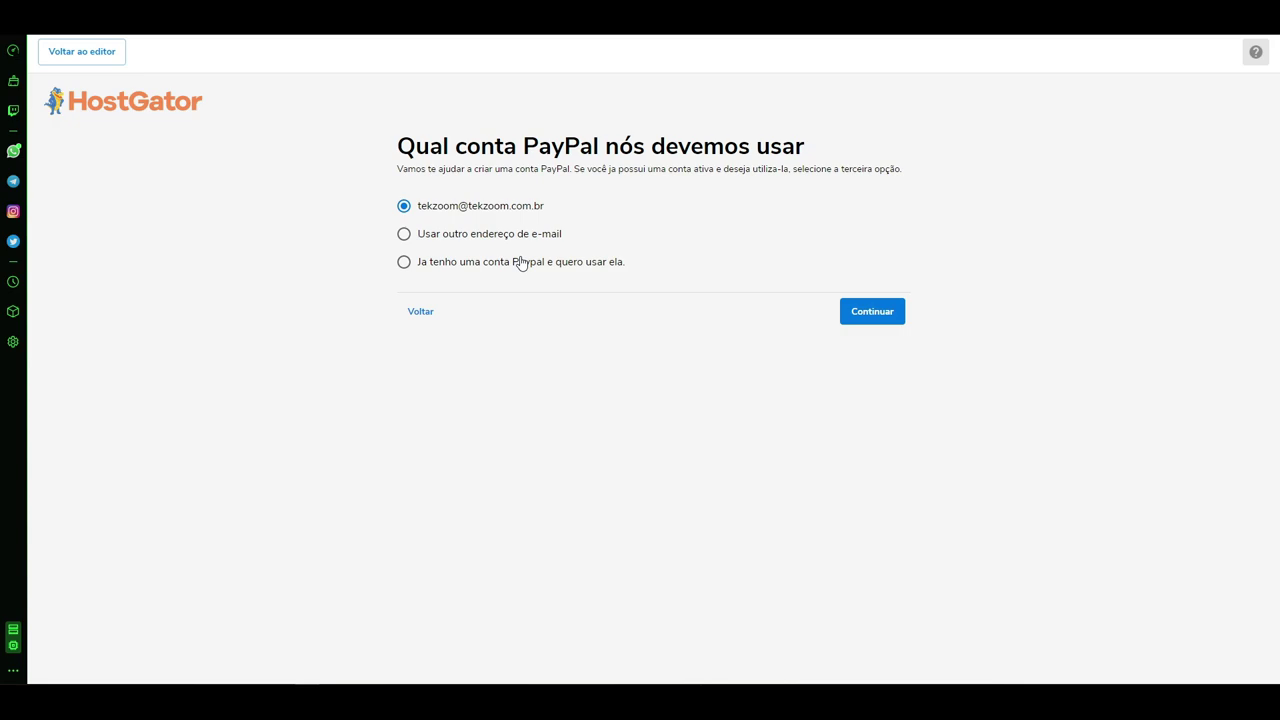
click(434, 238)
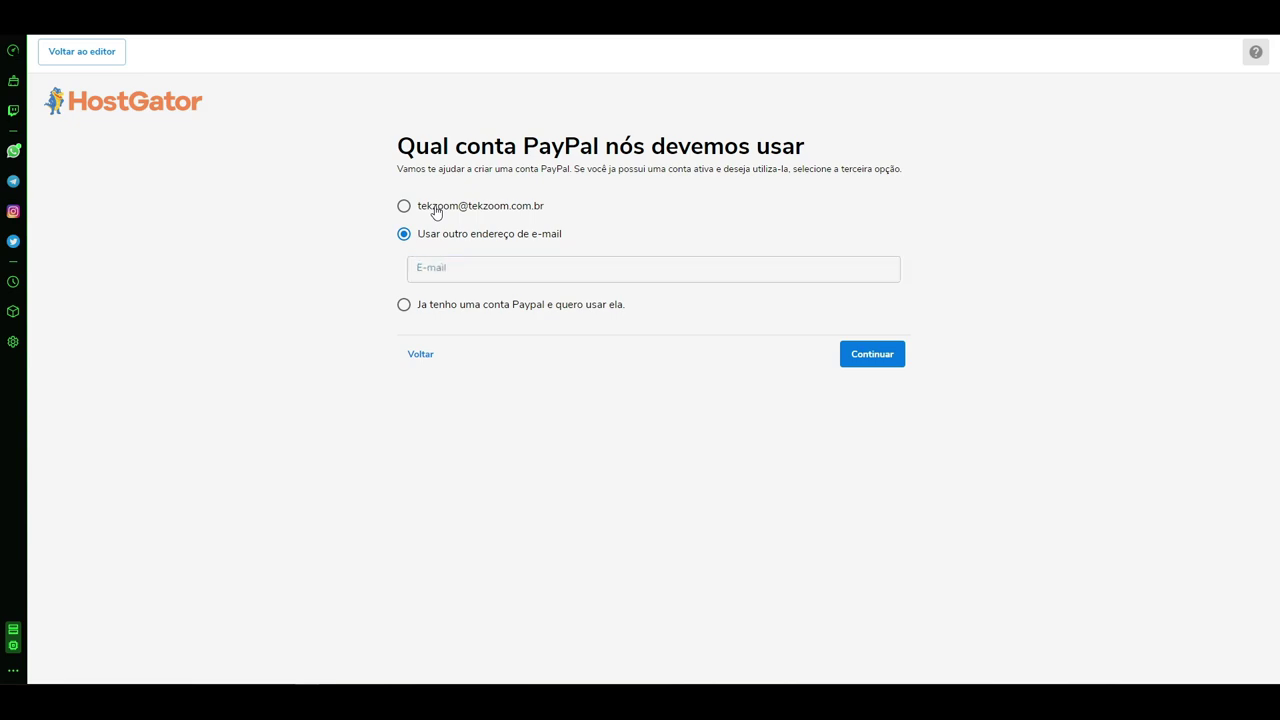
click(437, 212)
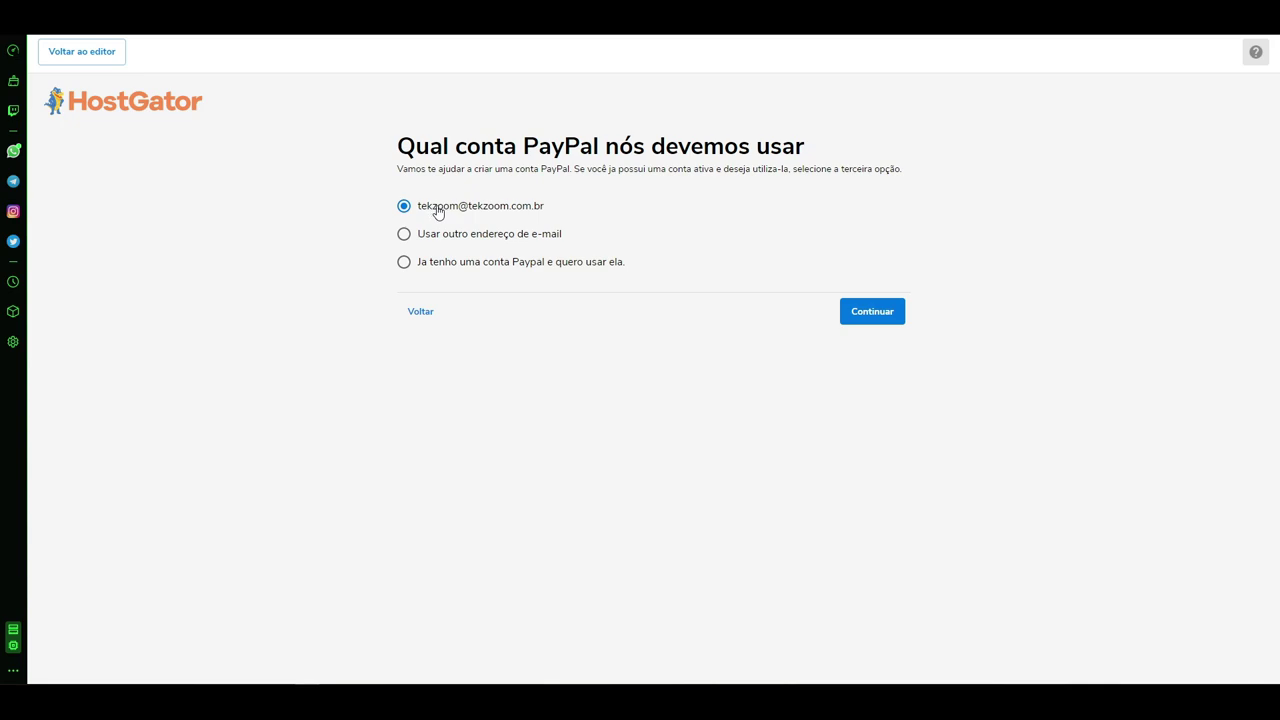
Step: Continue with the suggested e-mail for the PayPal account and proceed past the customer tax page
click(843, 311)
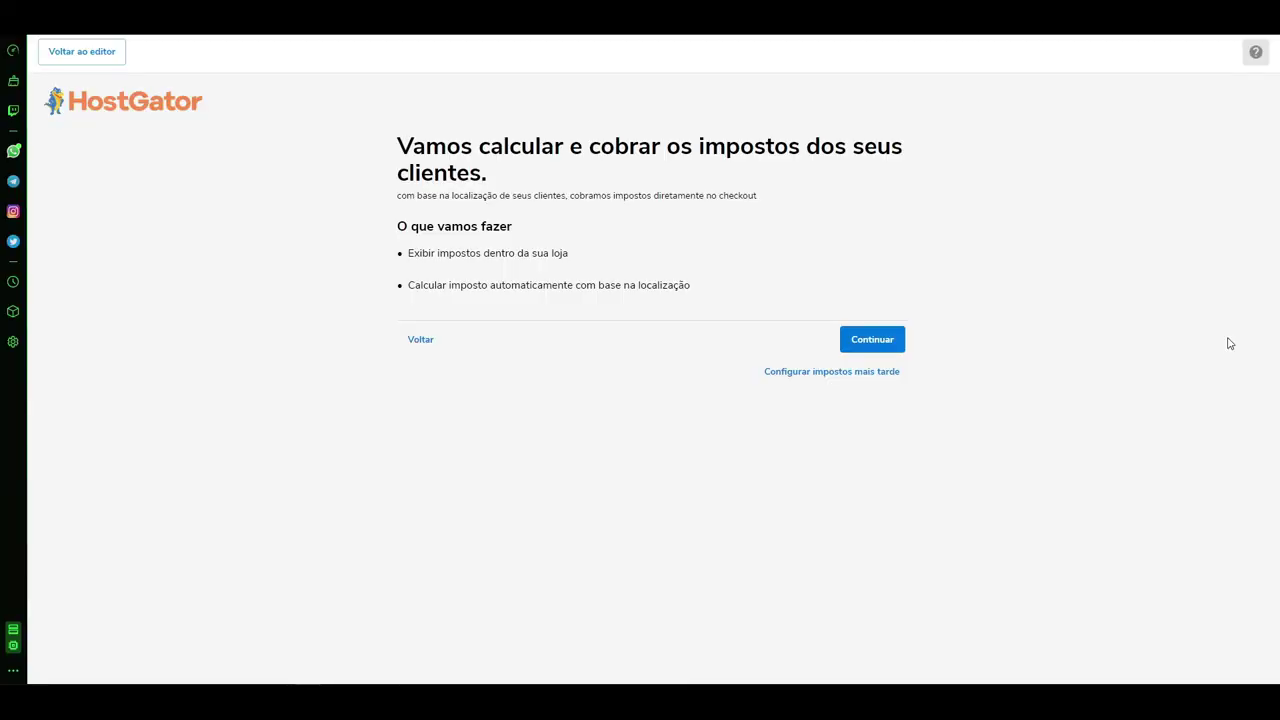
click(854, 345)
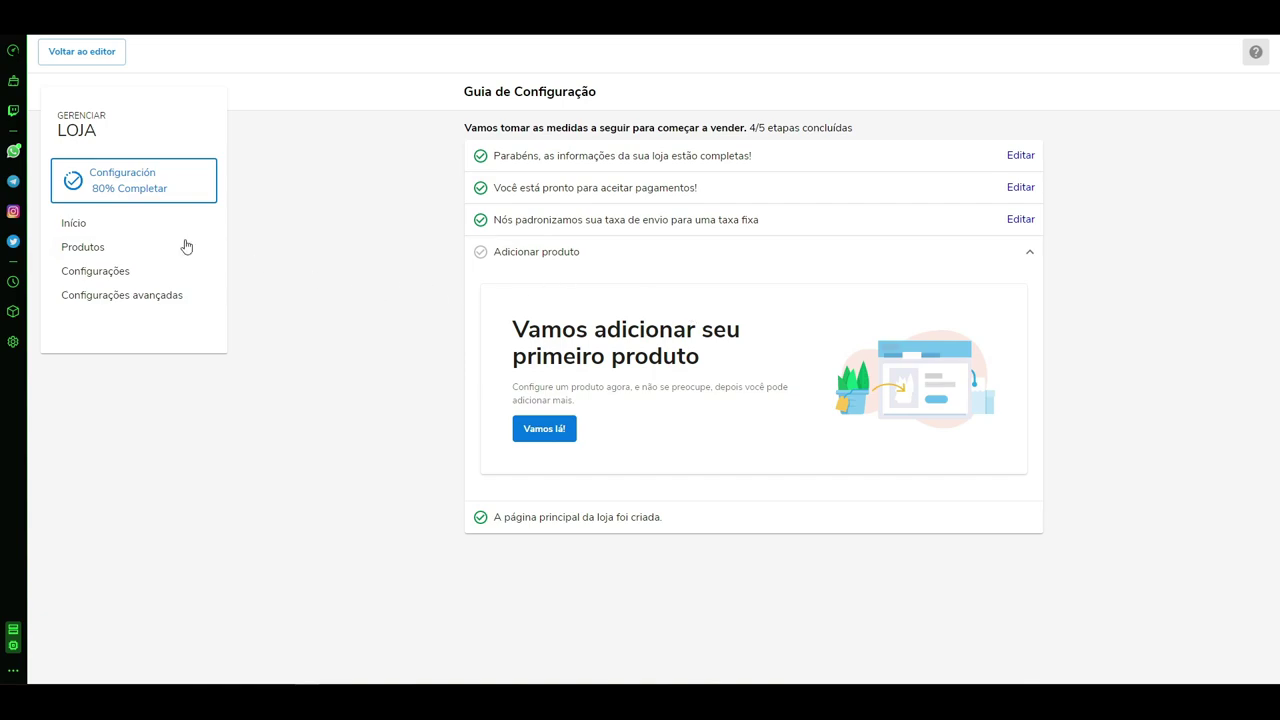
Step: Review the store's main settings for general data, shipping, taxes and payments, as well as its Avançado settings
click(117, 275)
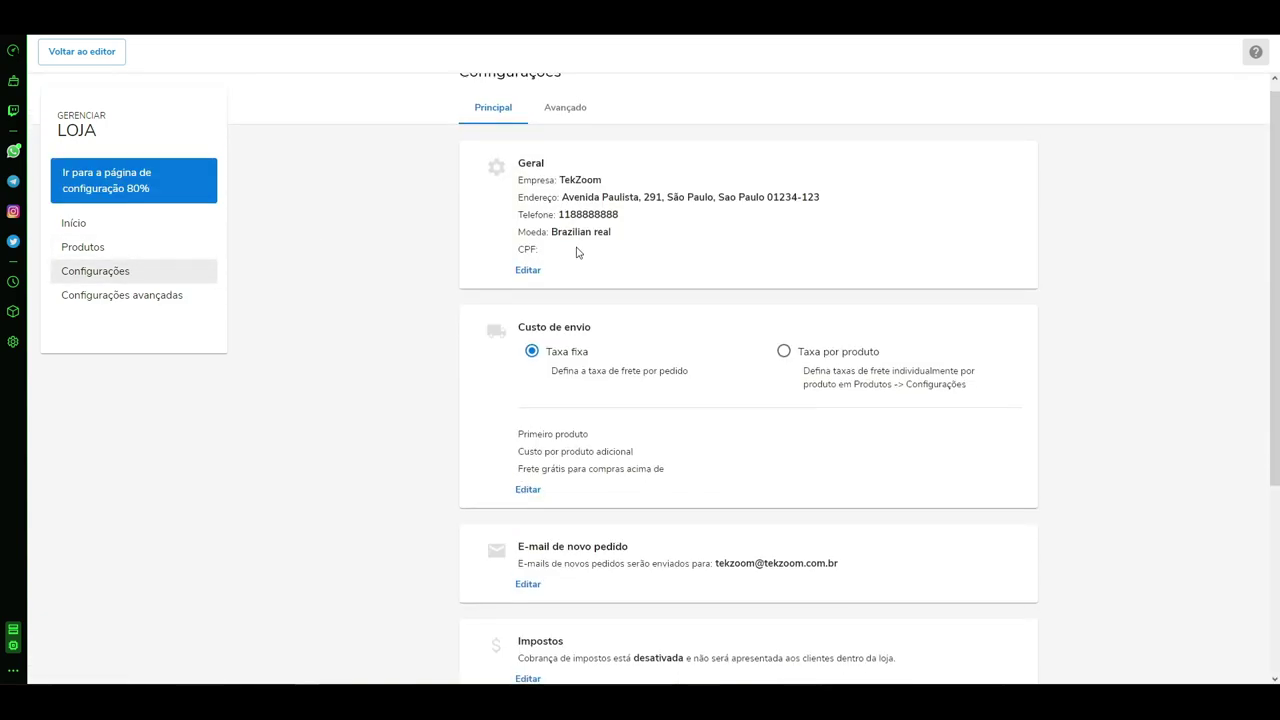
scroll(576, 253, down, 2)
scroll(600, 288, down, 1)
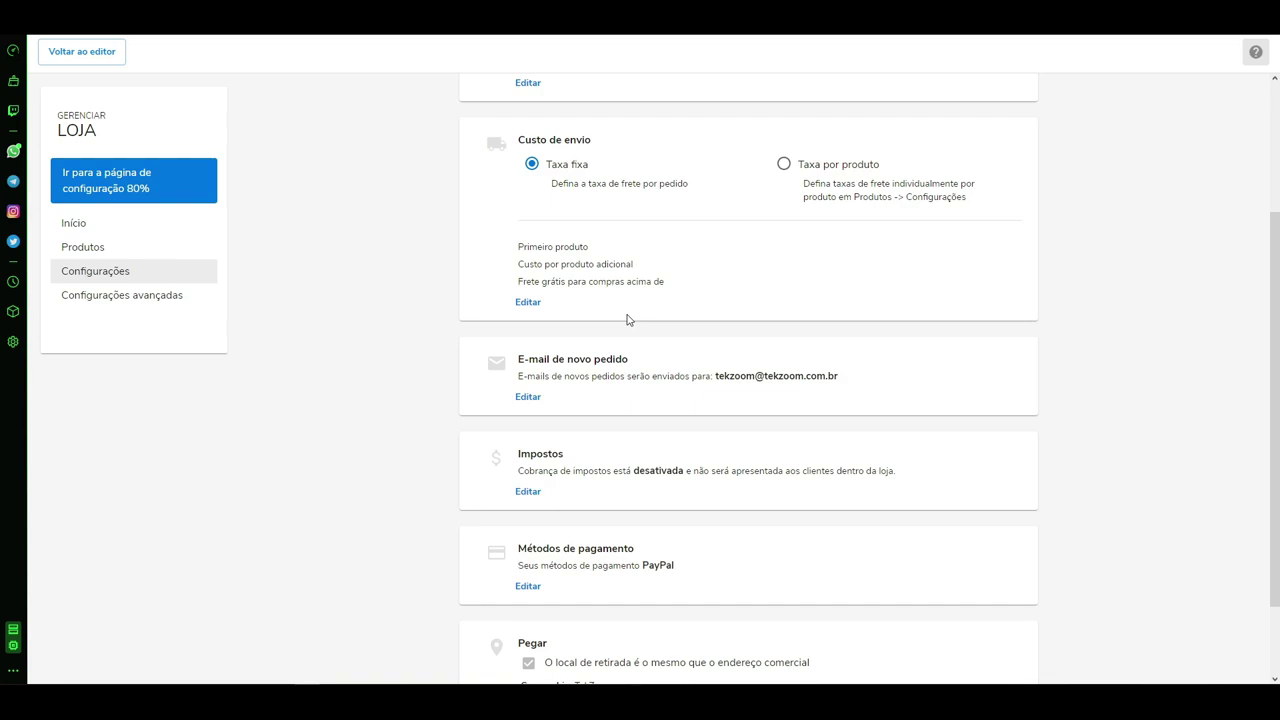
scroll(786, 358, up, 2)
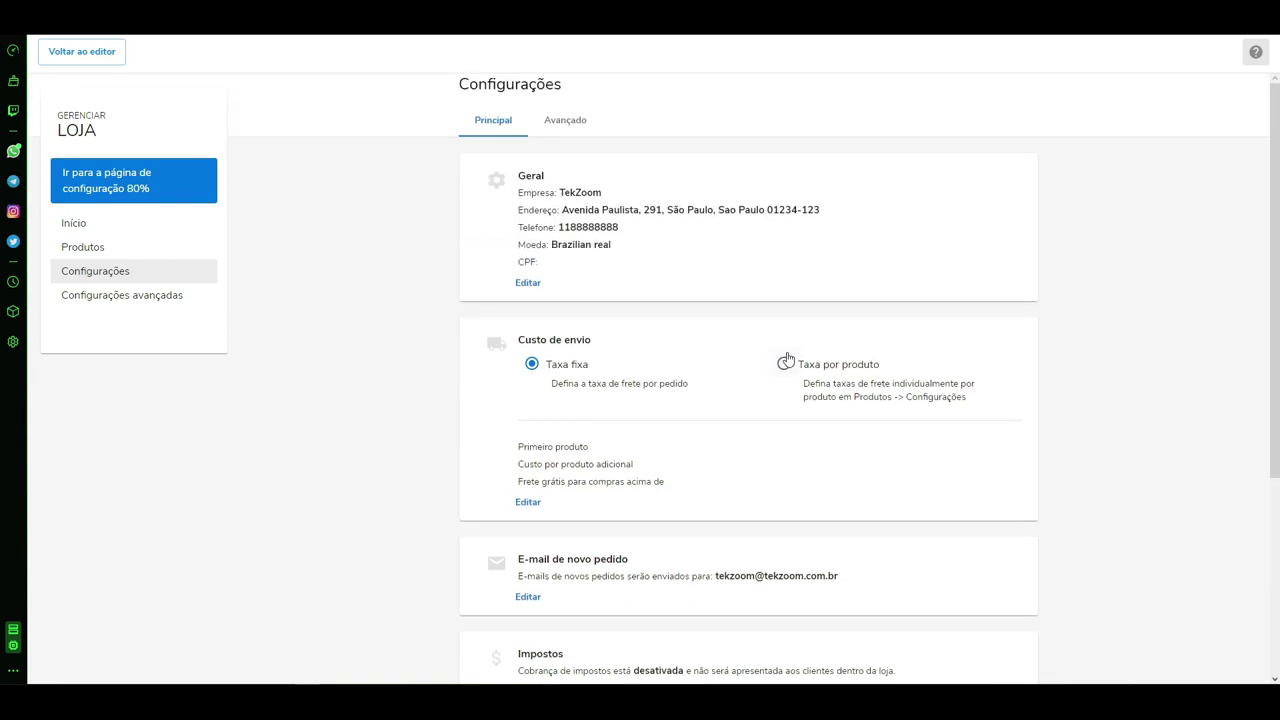
click(580, 120)
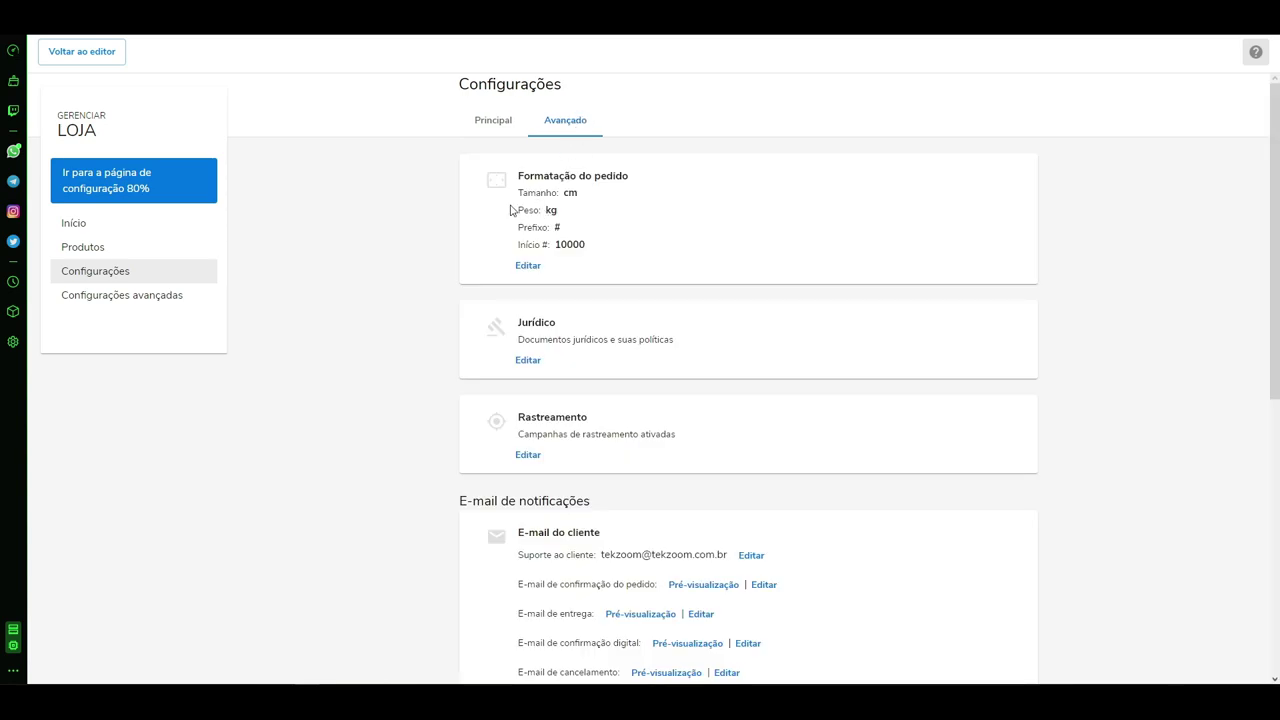
Step: Try out the switches for Correios, Descontos and Categorias de produtos in the store's Configurações avançadas
click(160, 307)
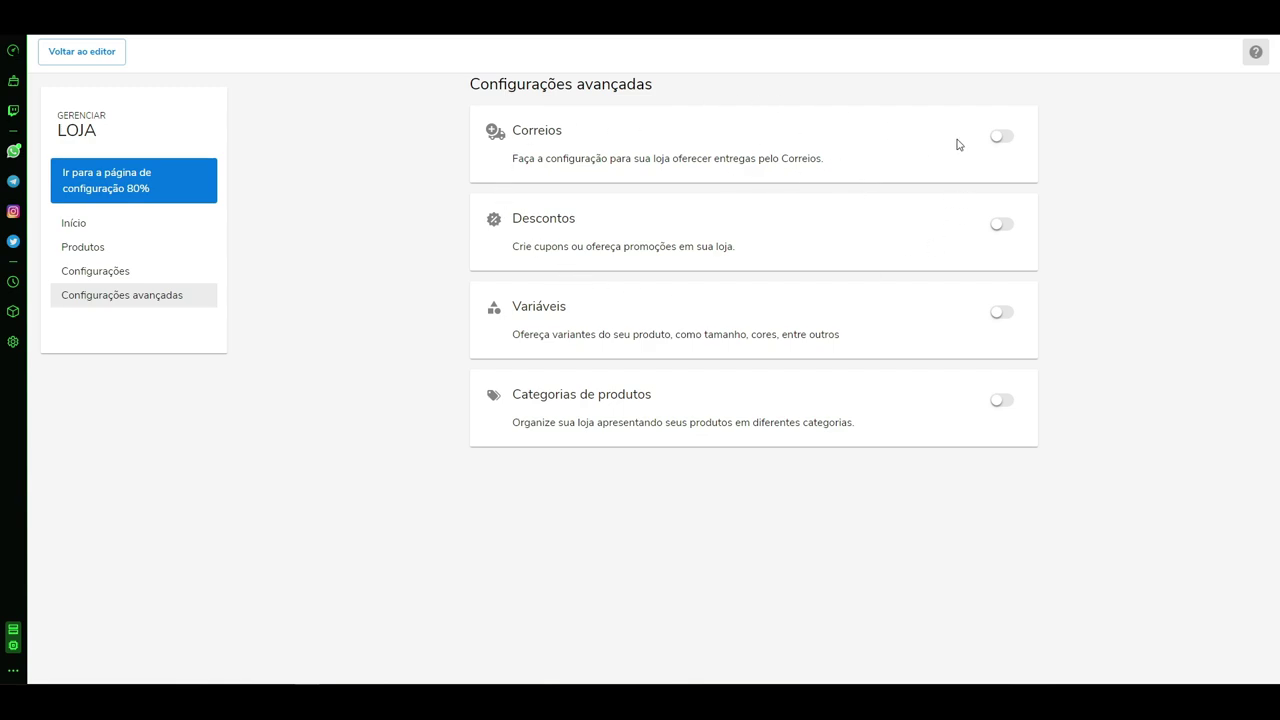
click(1002, 138)
click(1002, 138)
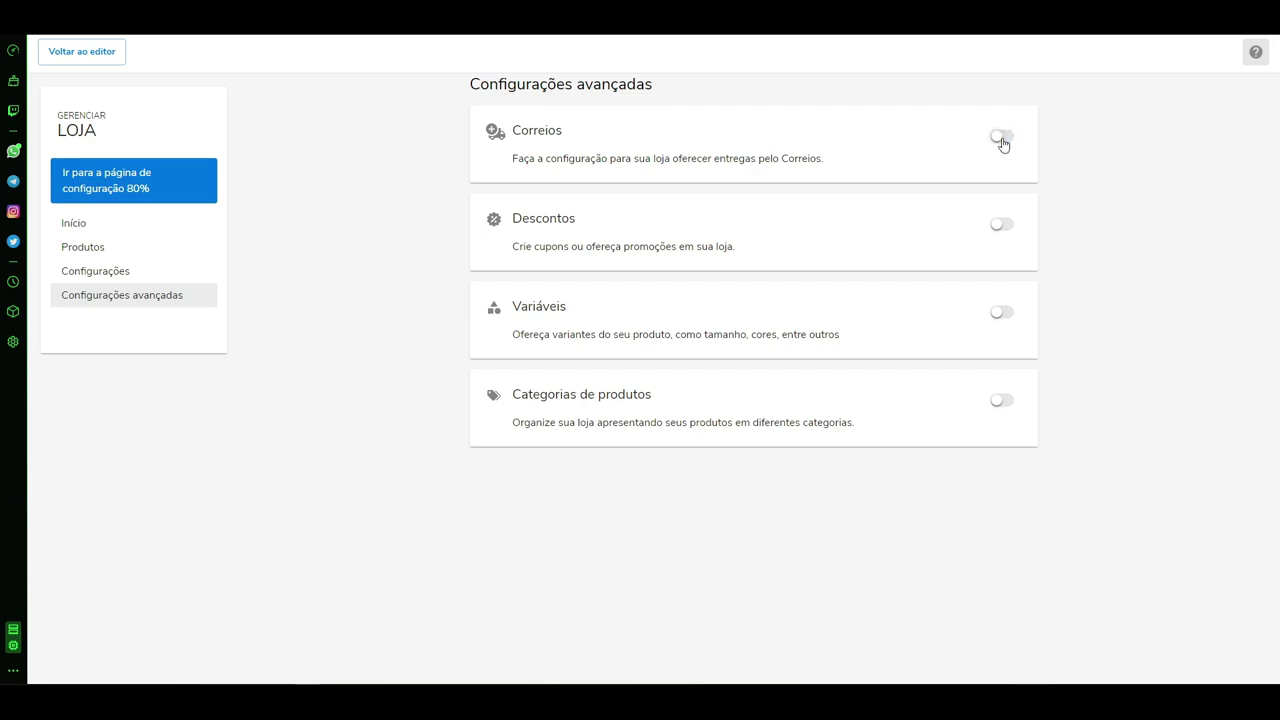
click(1003, 226)
click(1003, 226)
click(1003, 406)
click(1001, 138)
Step: Check the store's main settings again, down to the in-store pickup location
click(113, 276)
scroll(777, 577, down, 3)
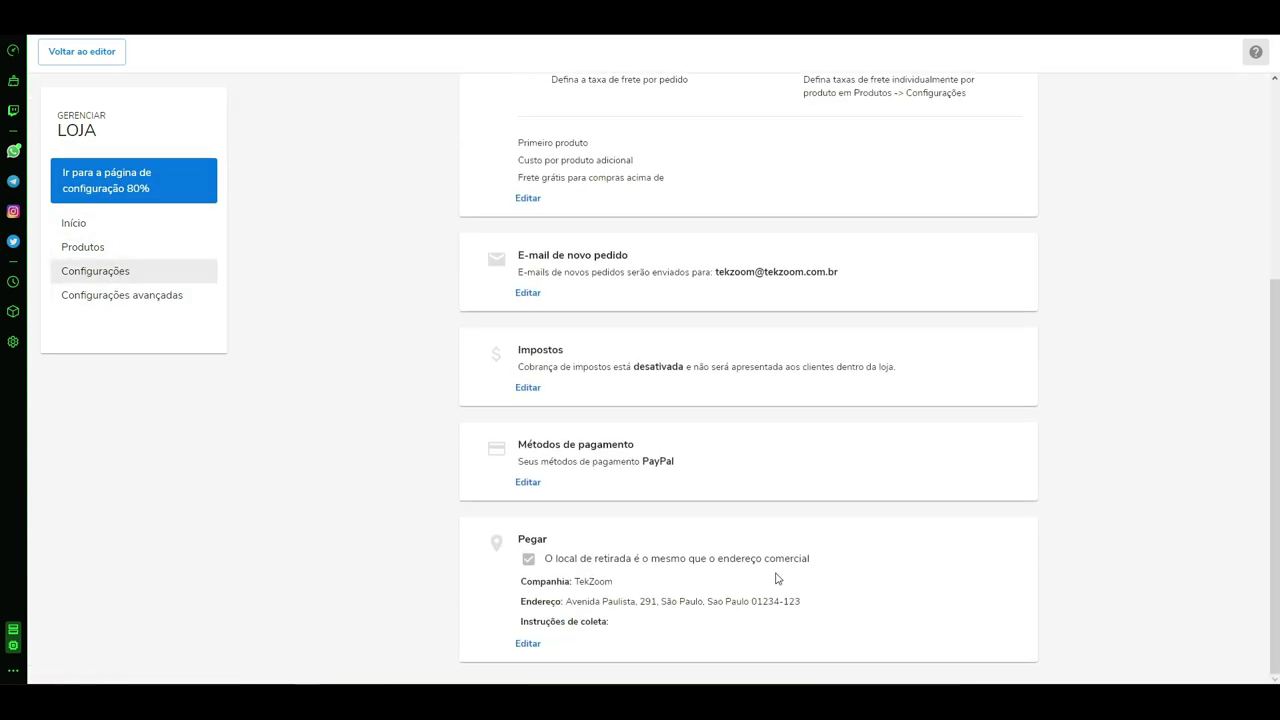
scroll(600, 127, up, 10)
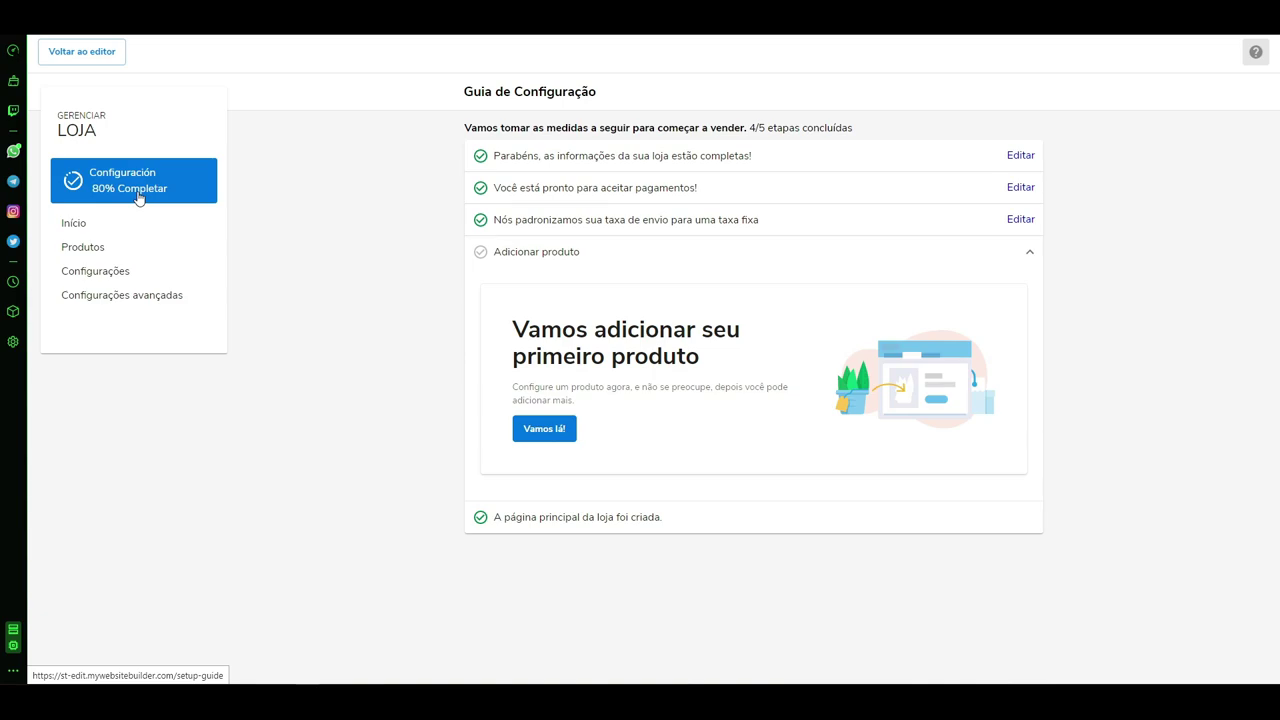
Step: Start adding the first product as a physical product named MP3 Top with a price of R$50.00
click(557, 434)
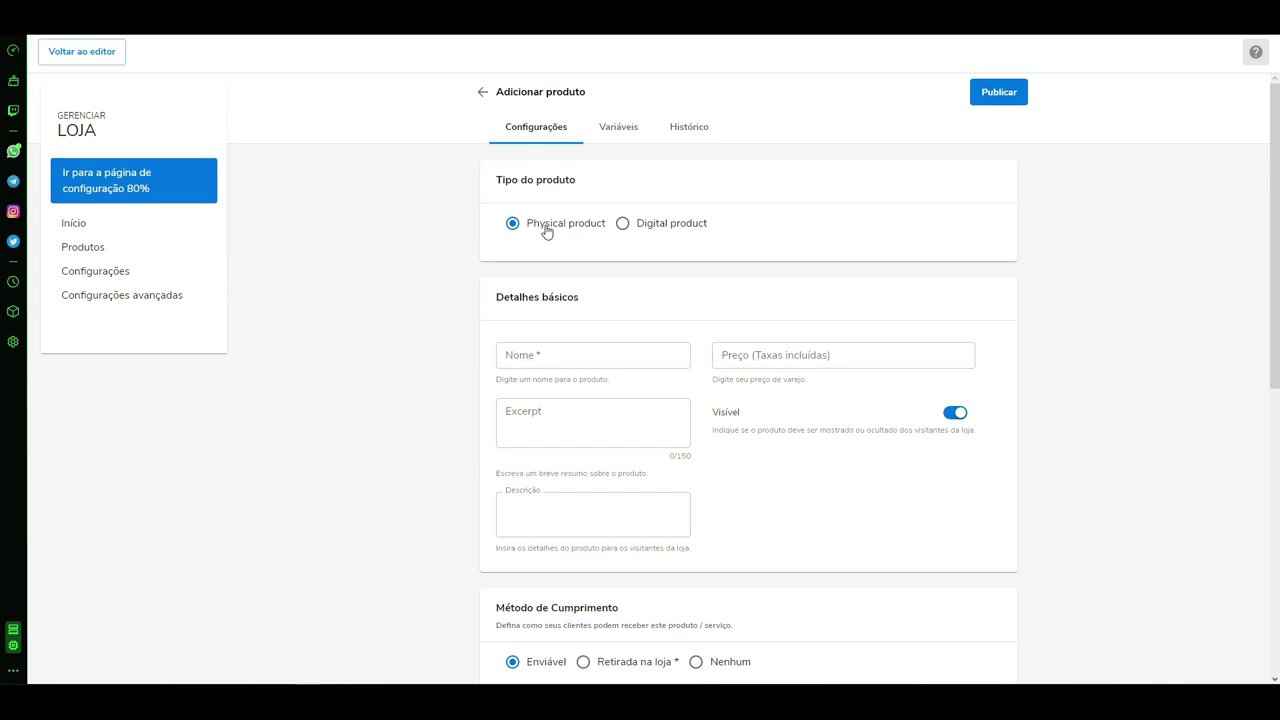
click(622, 224)
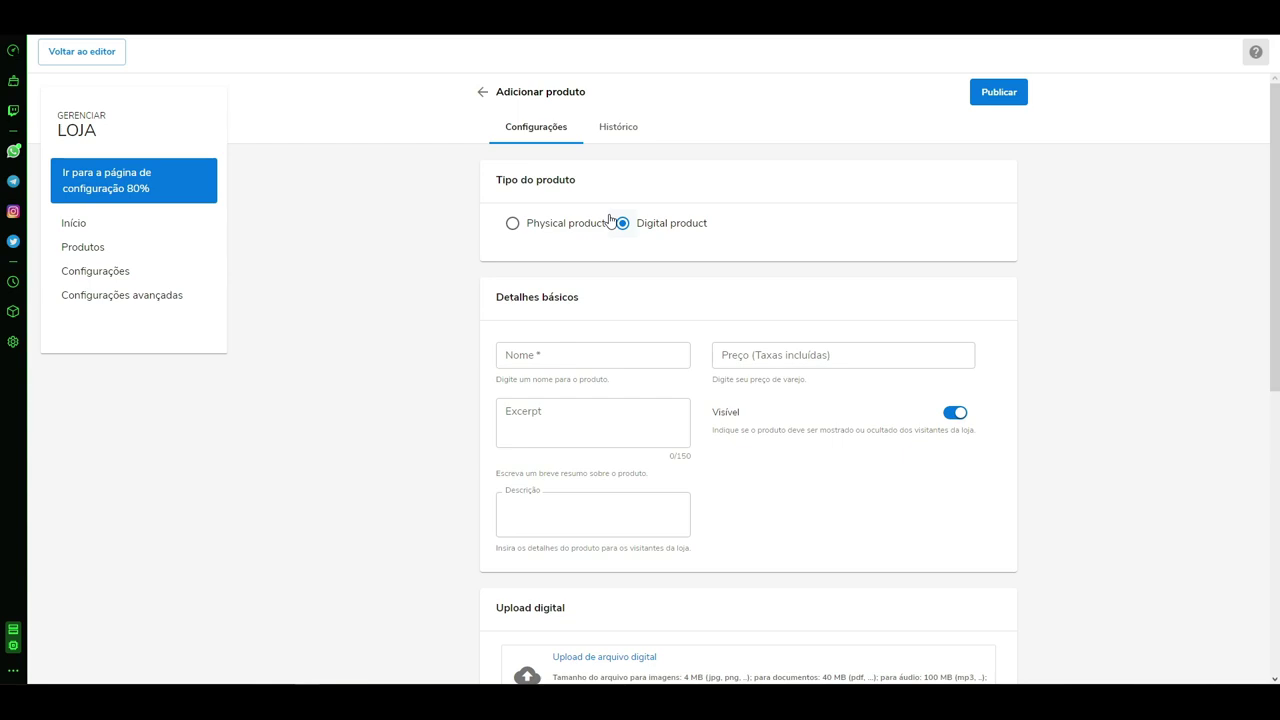
click(548, 228)
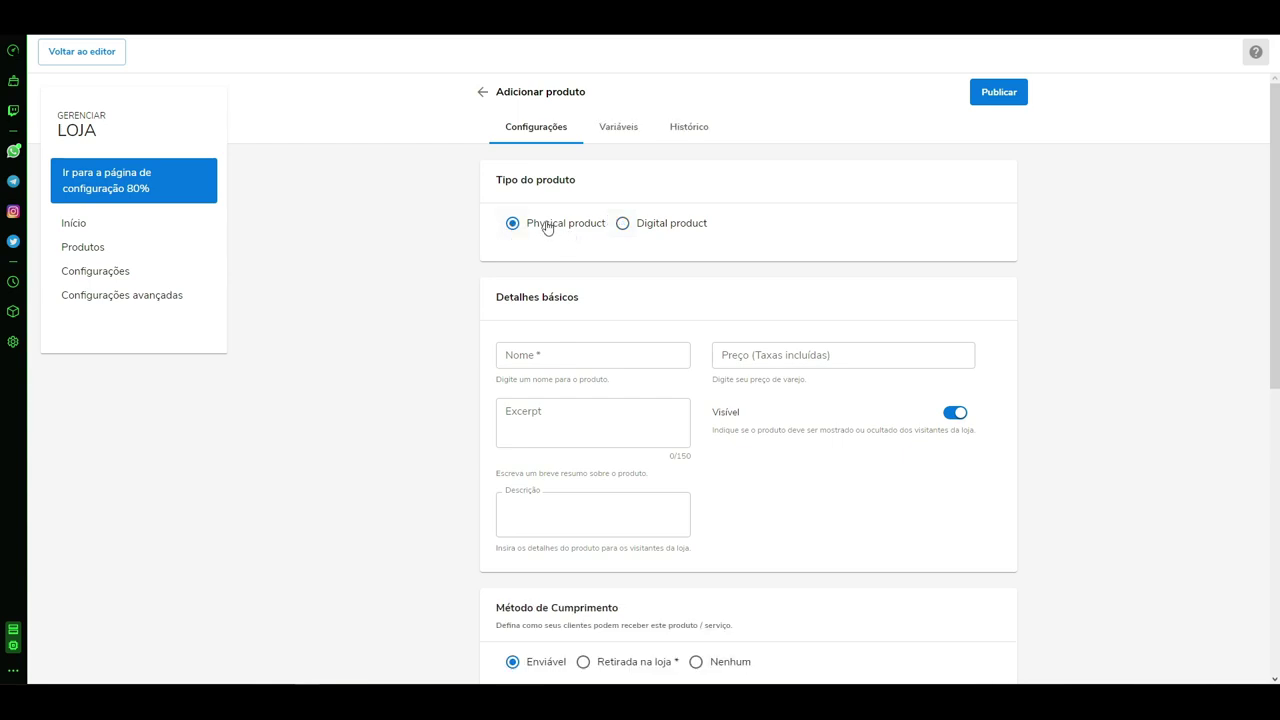
click(577, 358)
click(548, 383)
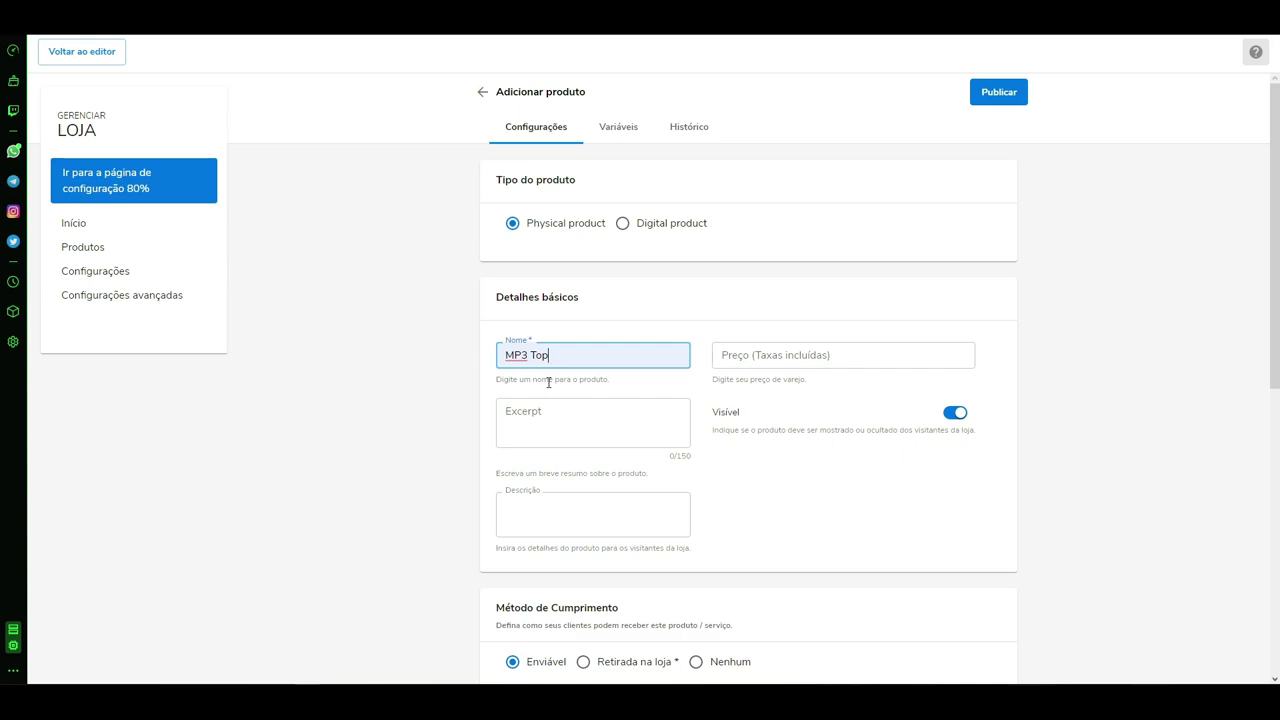
click(780, 354)
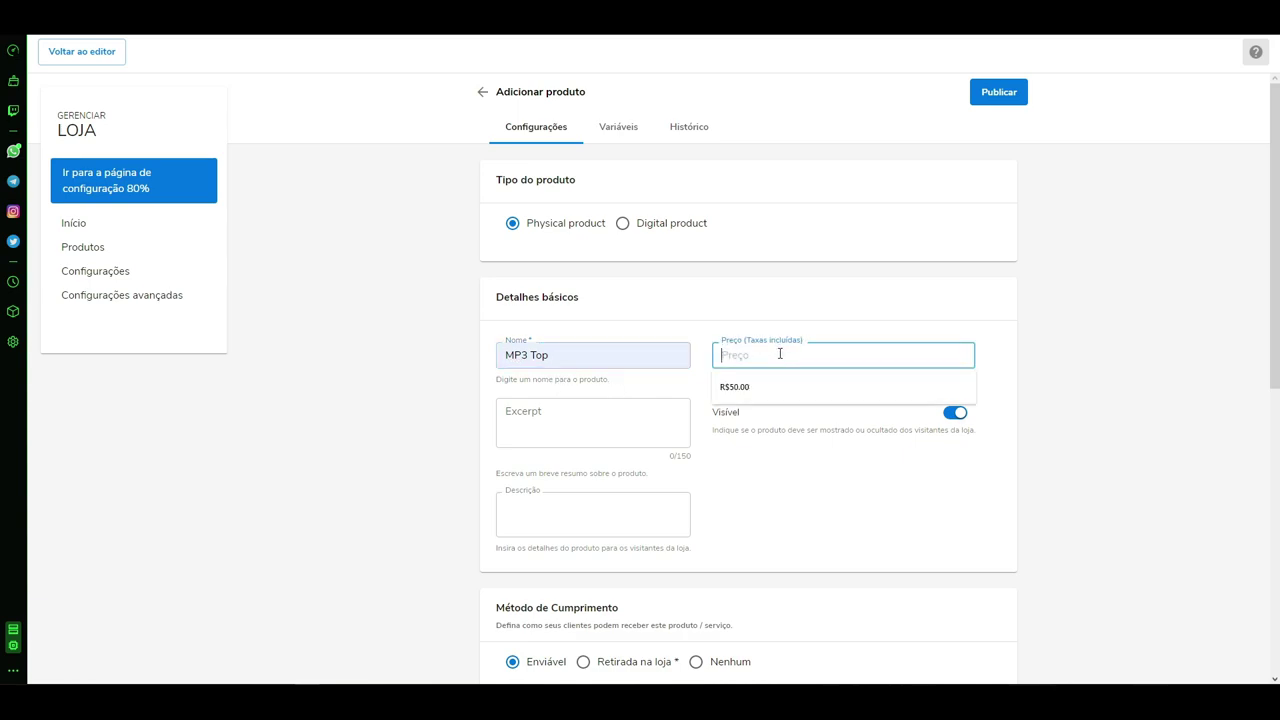
click(777, 388)
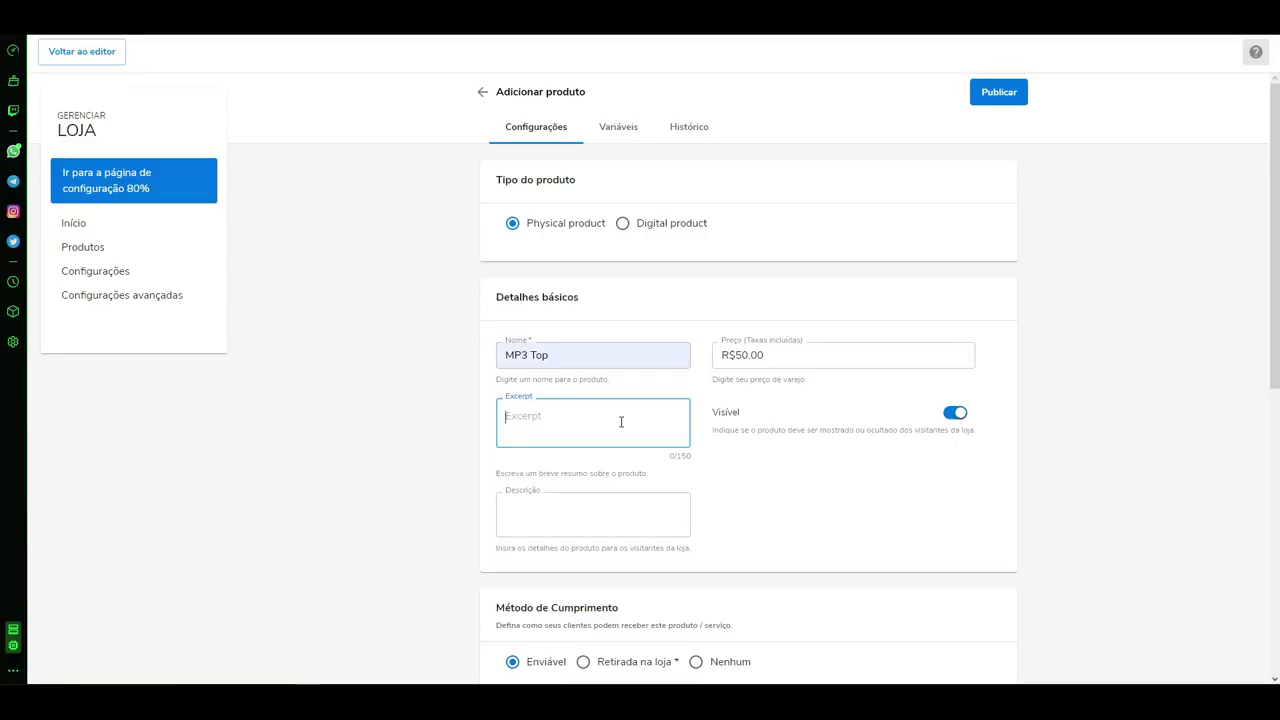
Step: Enter the excerpt "MP3 para escutar sua playlista" and a two-line description reading "MP3 Top" and "12GB memória interna"
text(MP3 para escutar sua playlista)
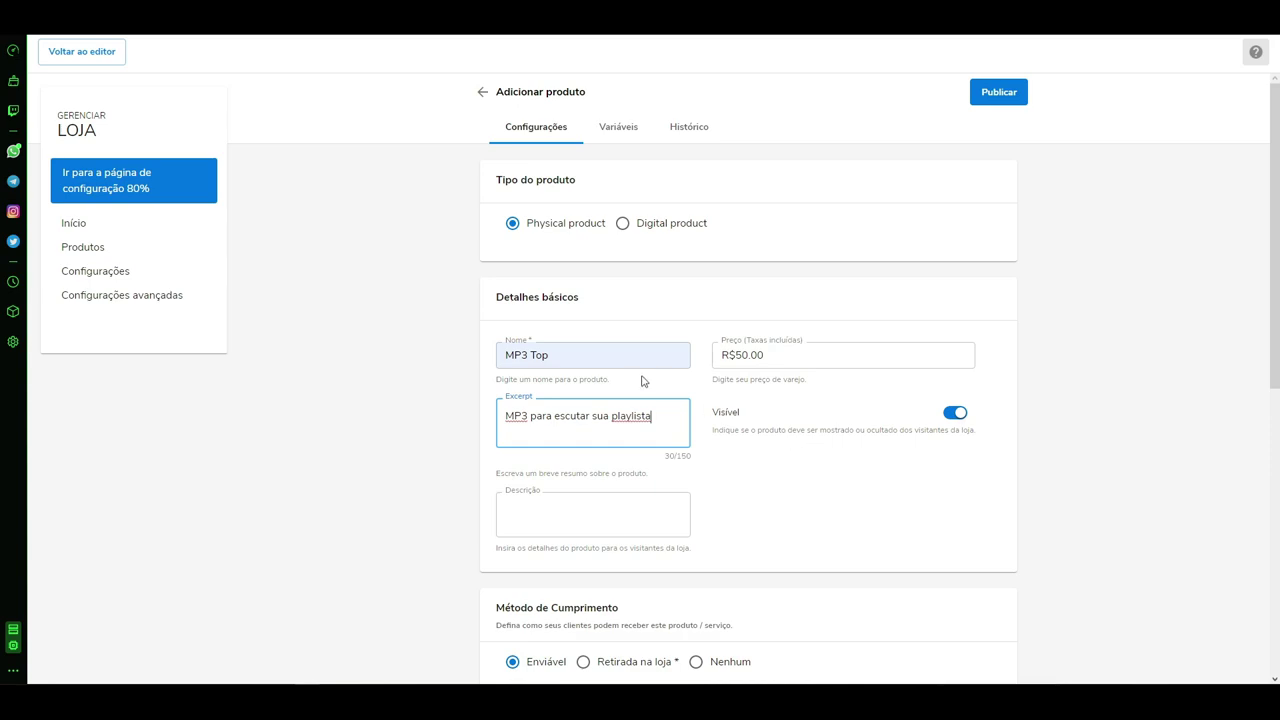
click(533, 512)
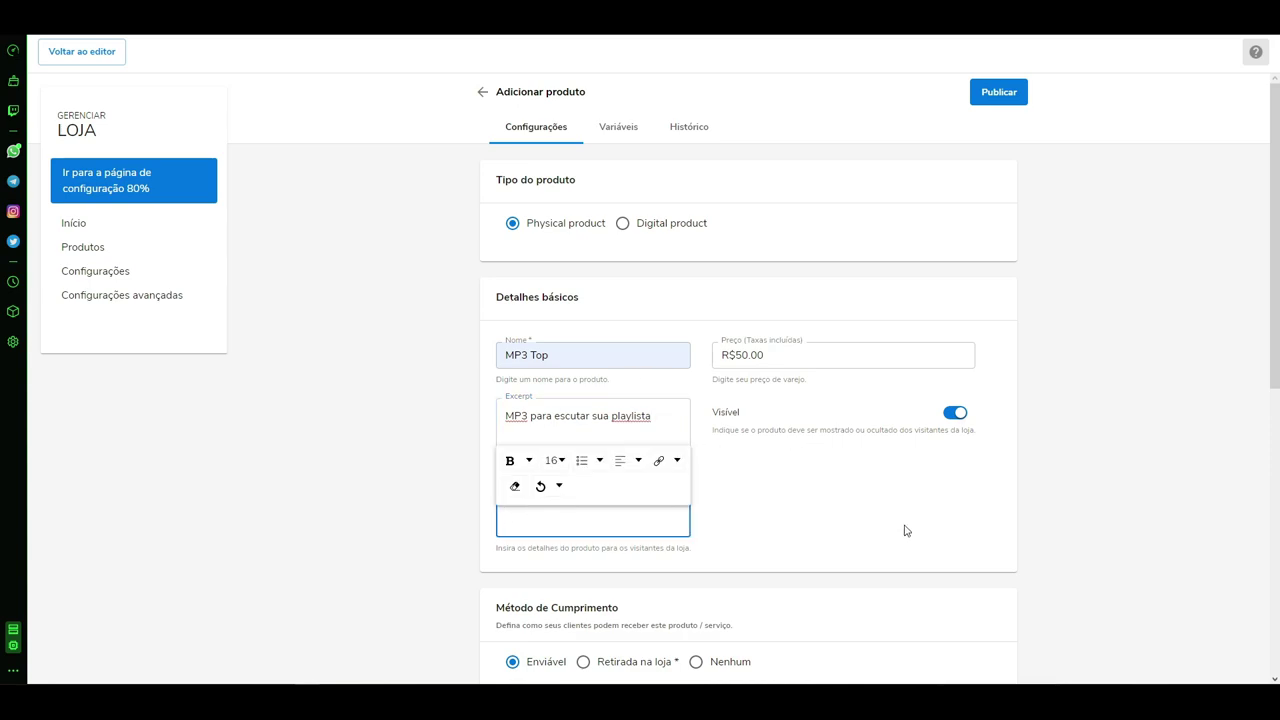
text(MP3 Top)
key(Return)
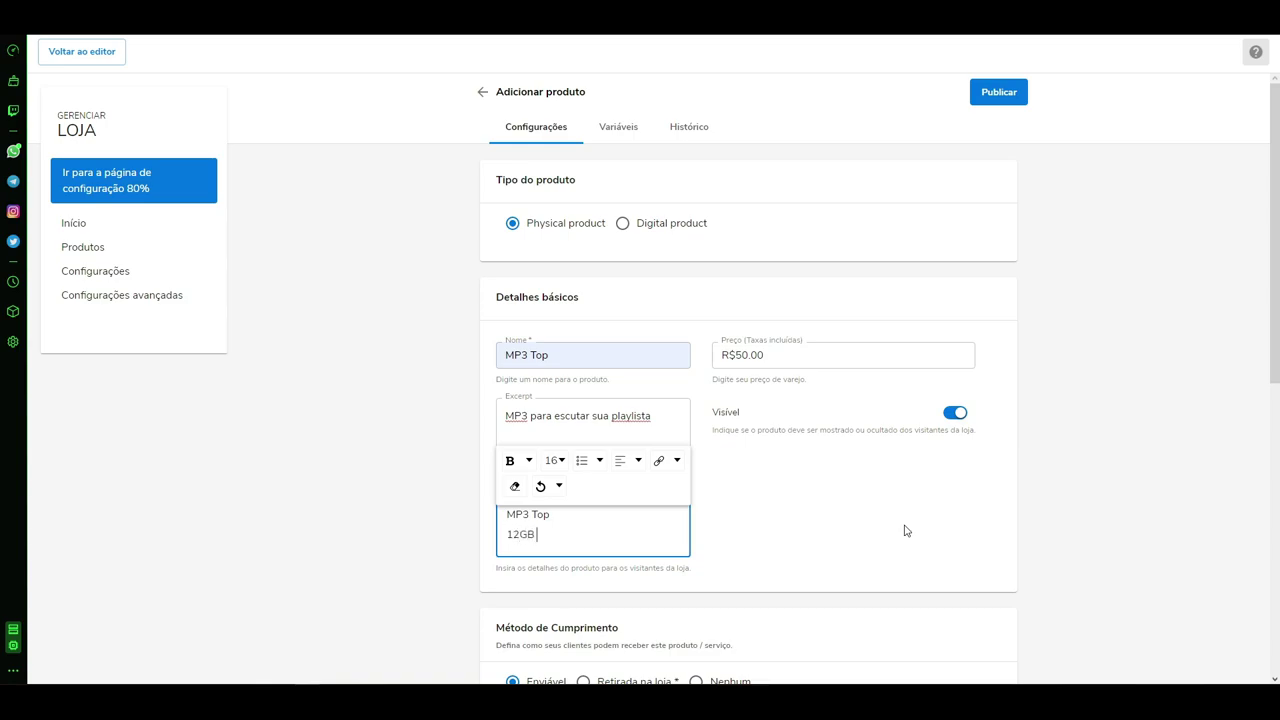
text(memória interna)
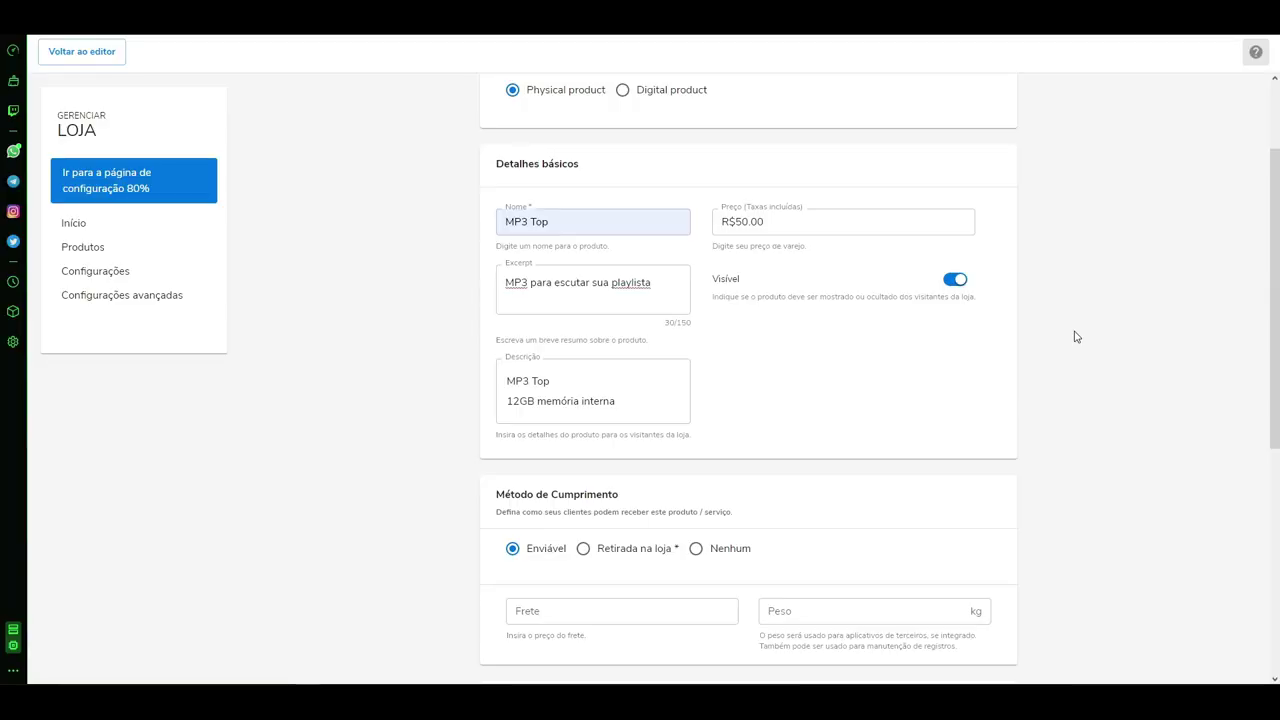
Step: Set the shippable product's freight price to R$10.00 and its weight to 0003 kg
scroll(1076, 337, down, 2)
click(573, 419)
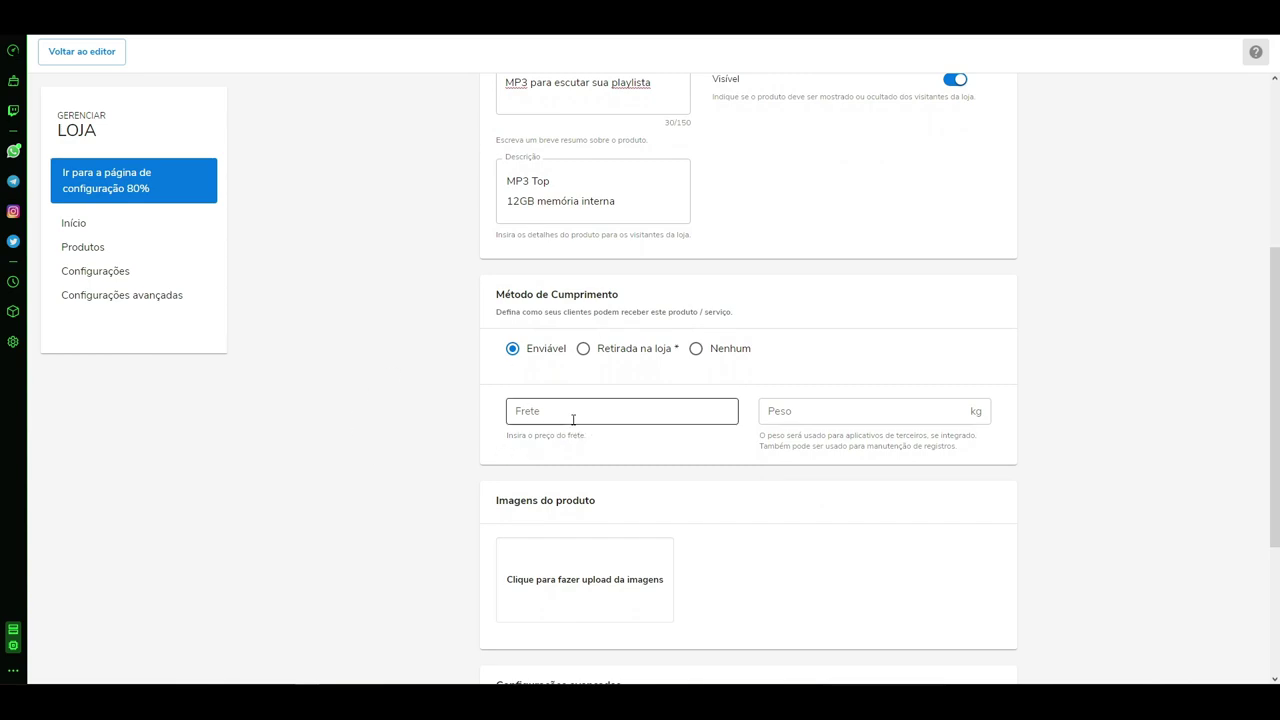
click(573, 419)
click(550, 444)
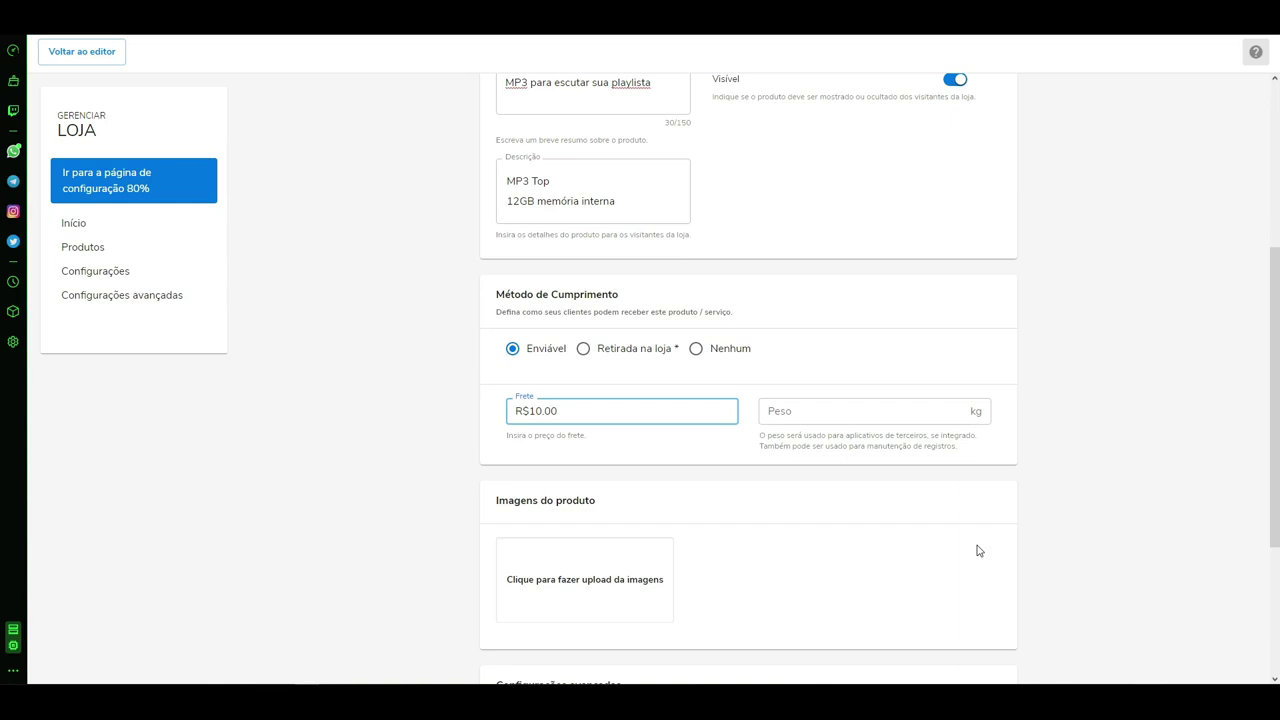
click(808, 420)
text(0003)
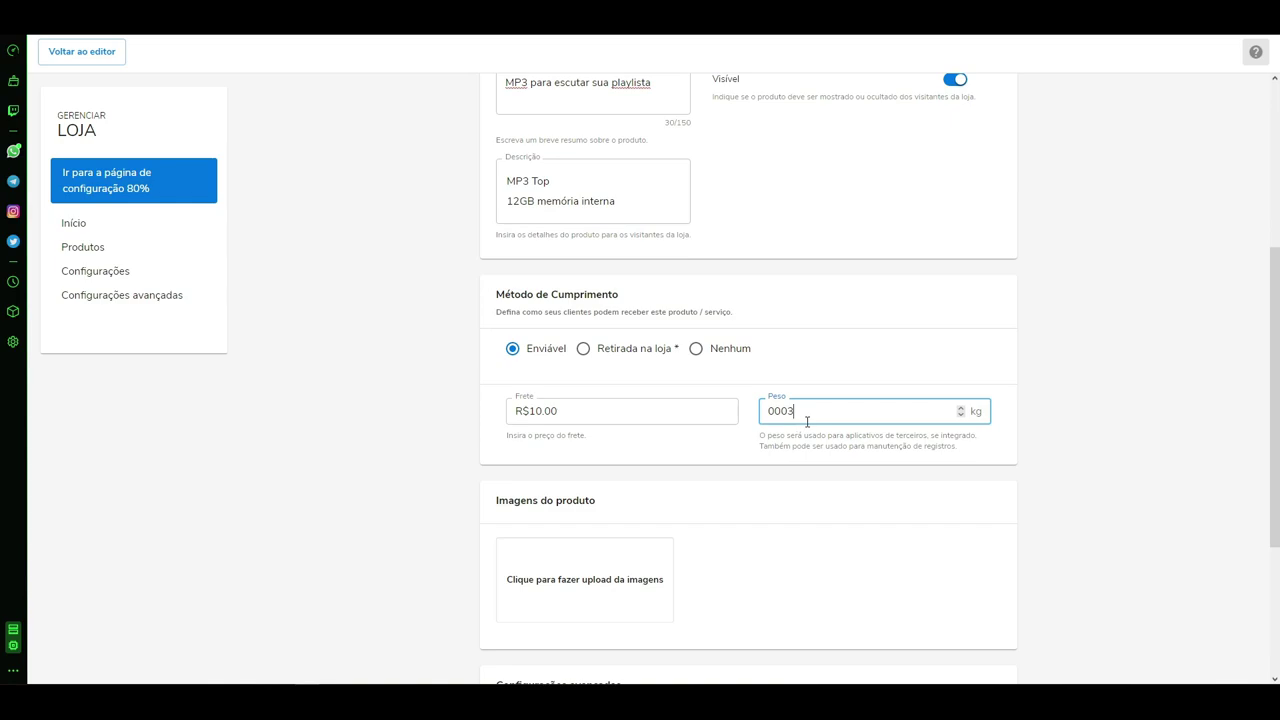
click(662, 410)
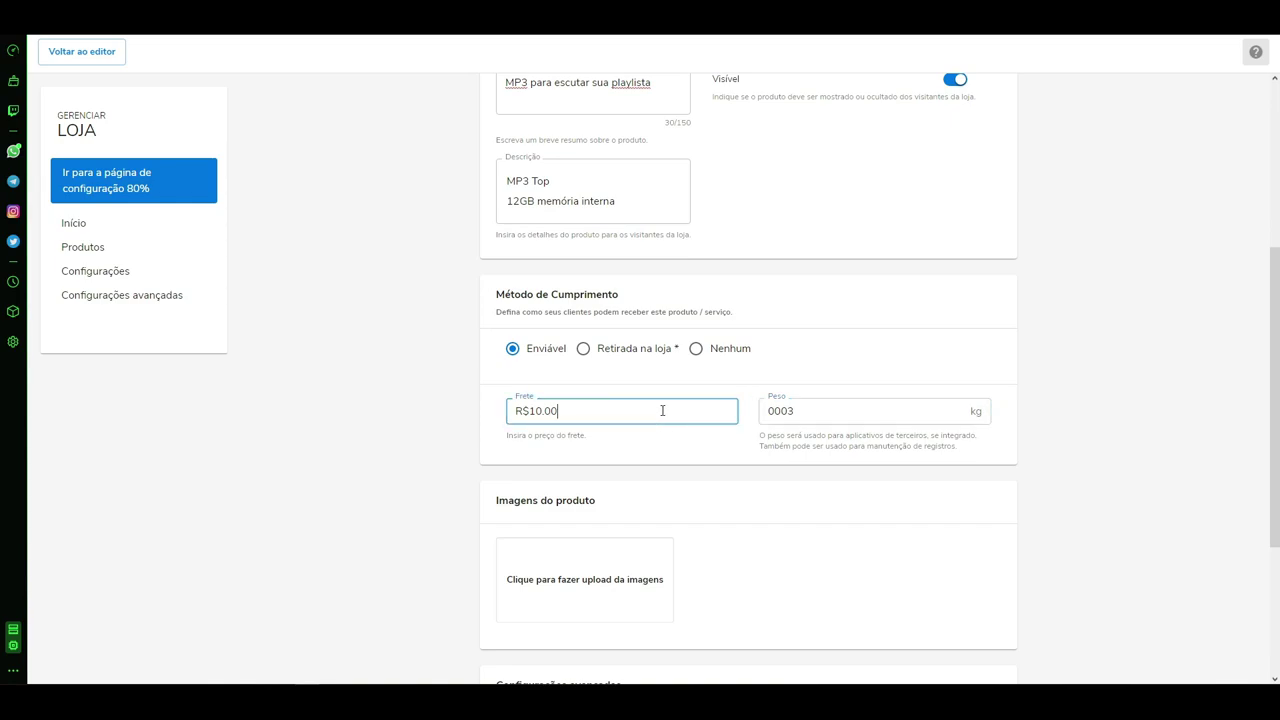
Step: Upload produto_mp3.jpg from the computer as the product's image
scroll(903, 457, down, 3)
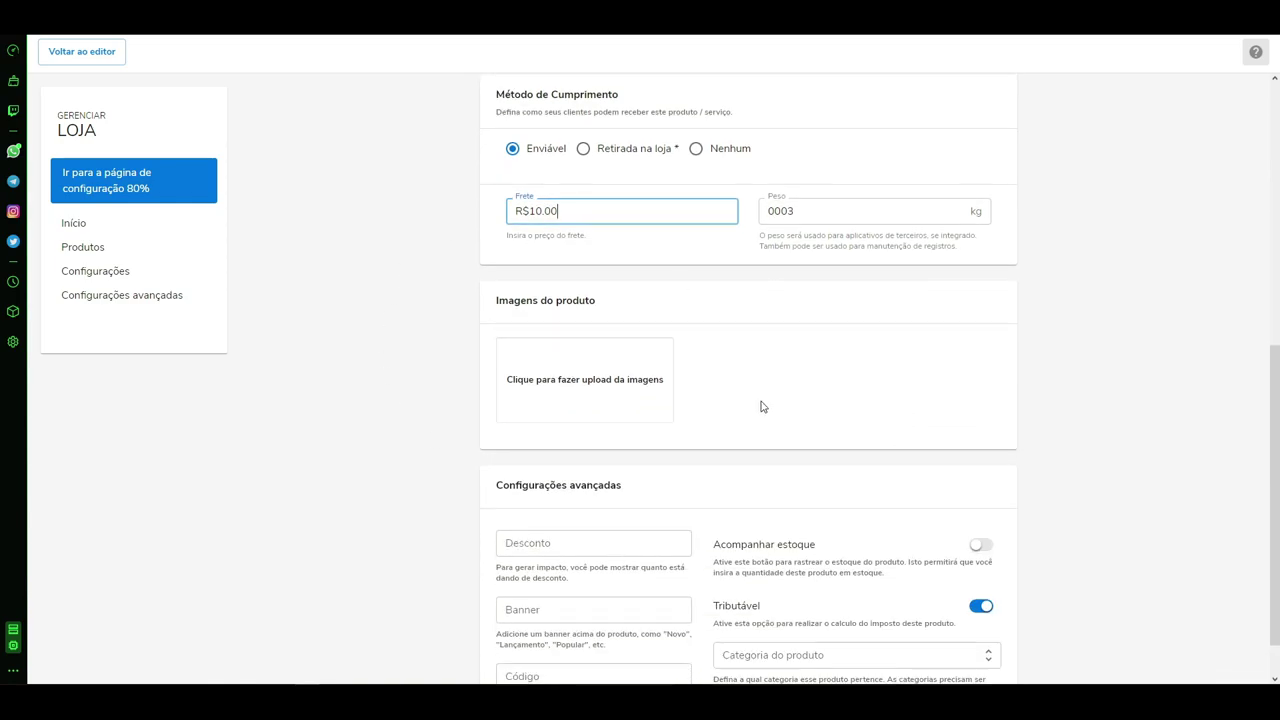
click(587, 396)
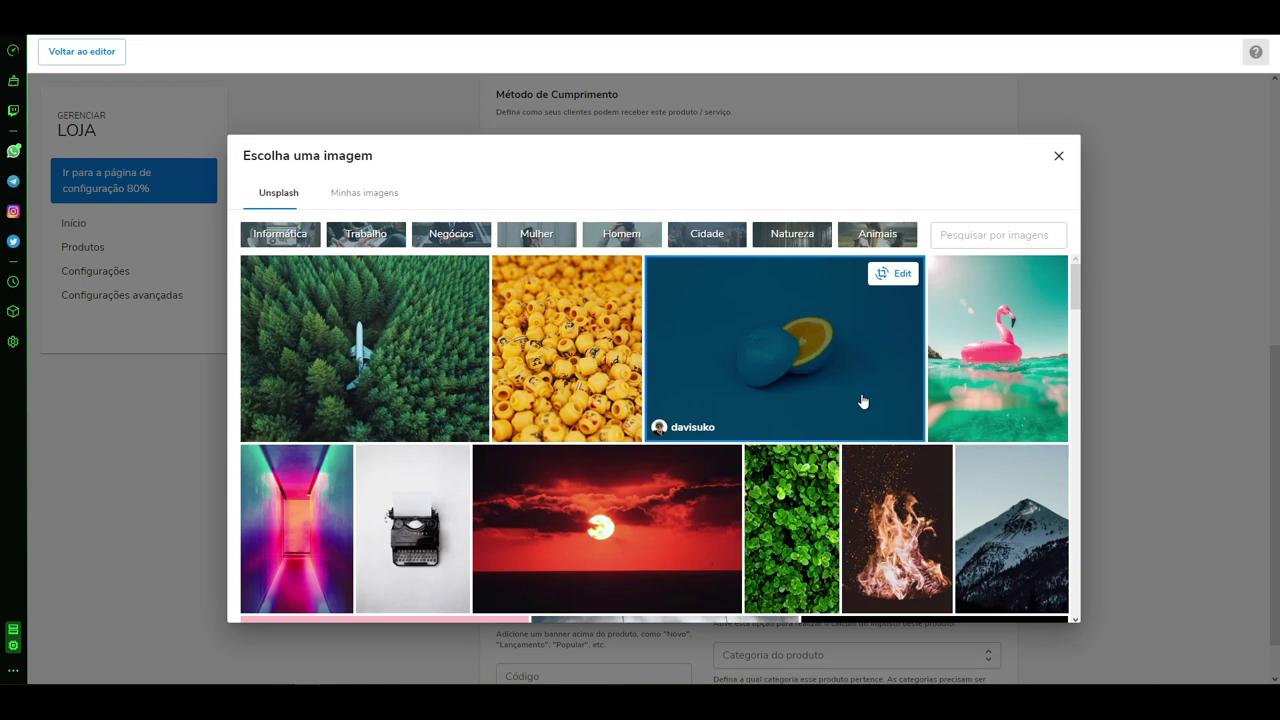
click(362, 188)
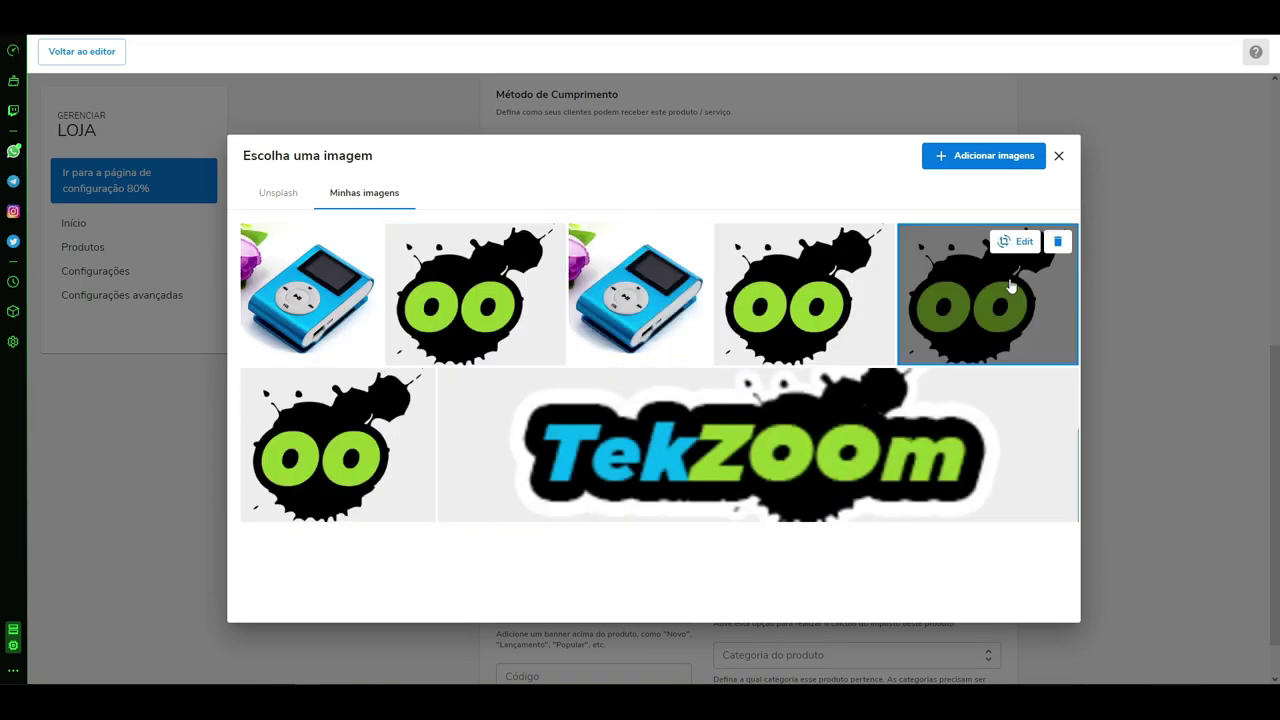
click(979, 158)
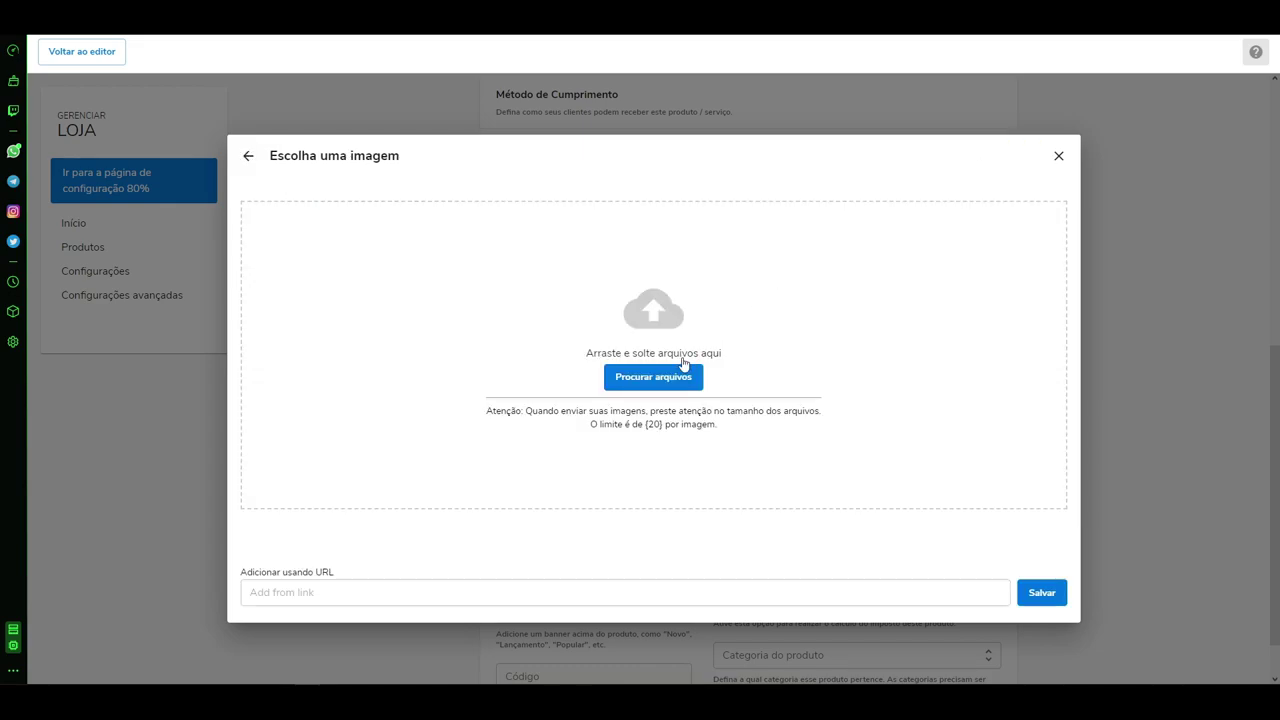
click(680, 369)
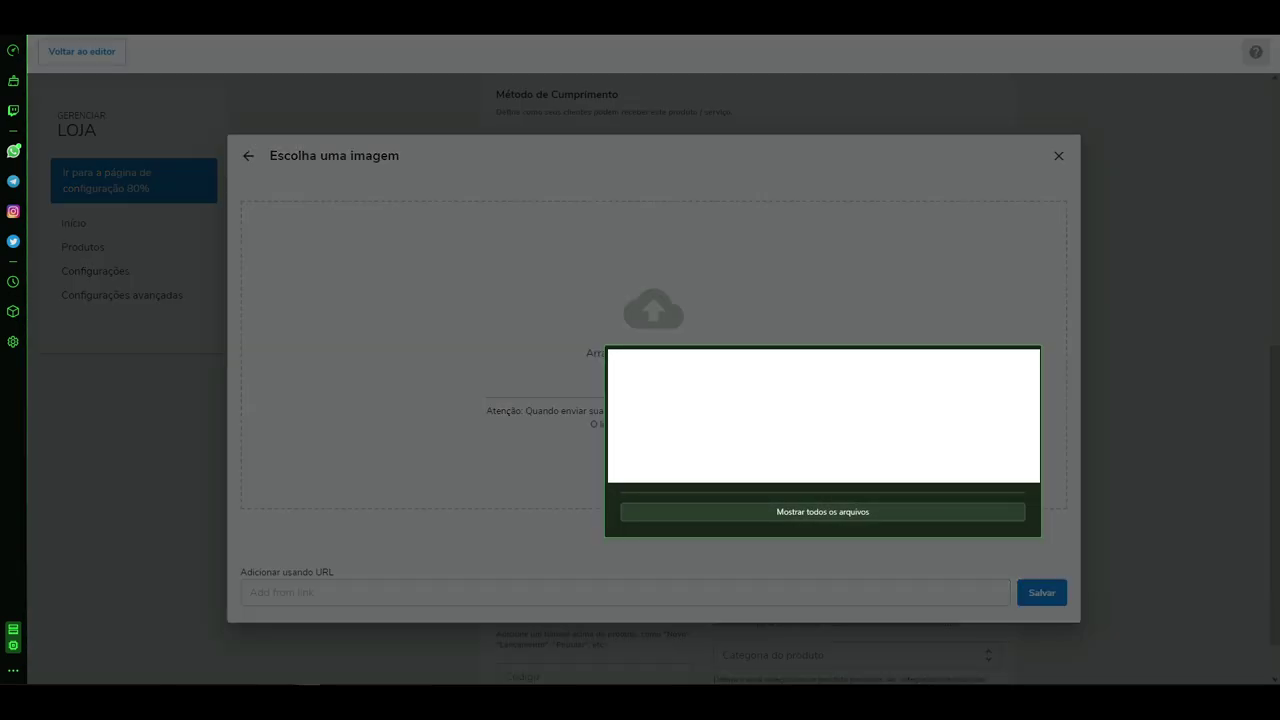
click(762, 510)
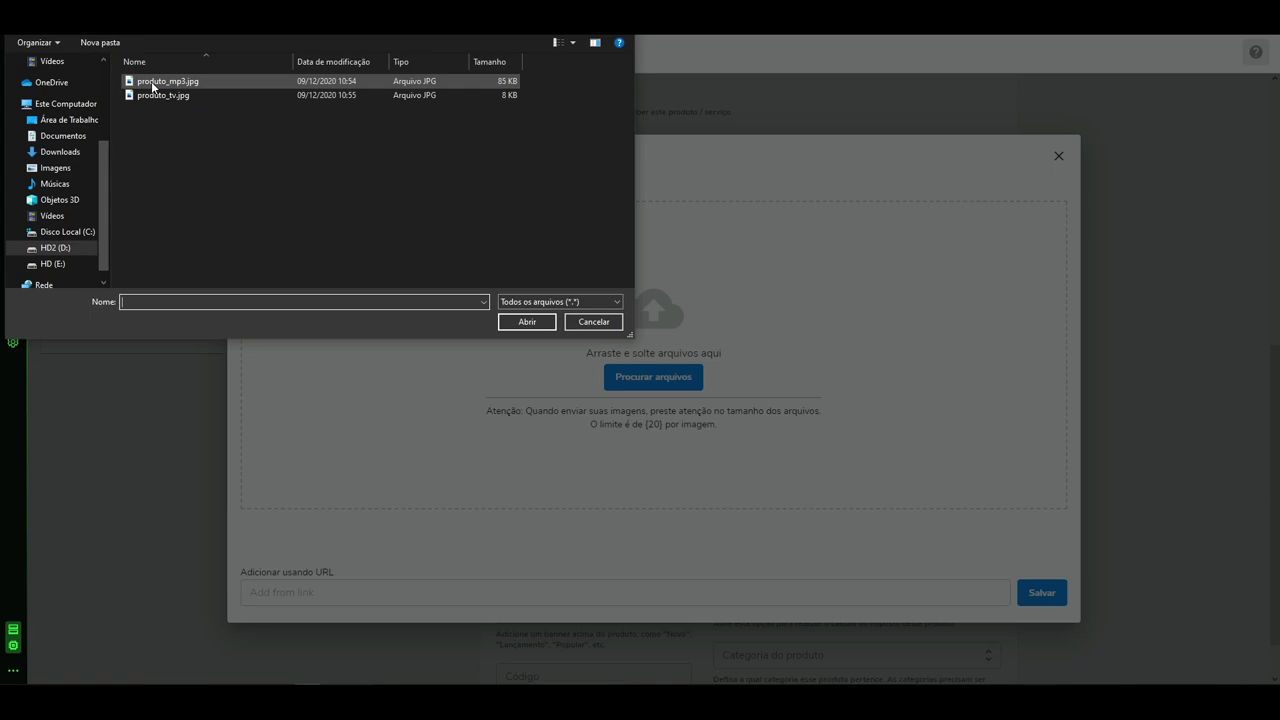
double_click(160, 81)
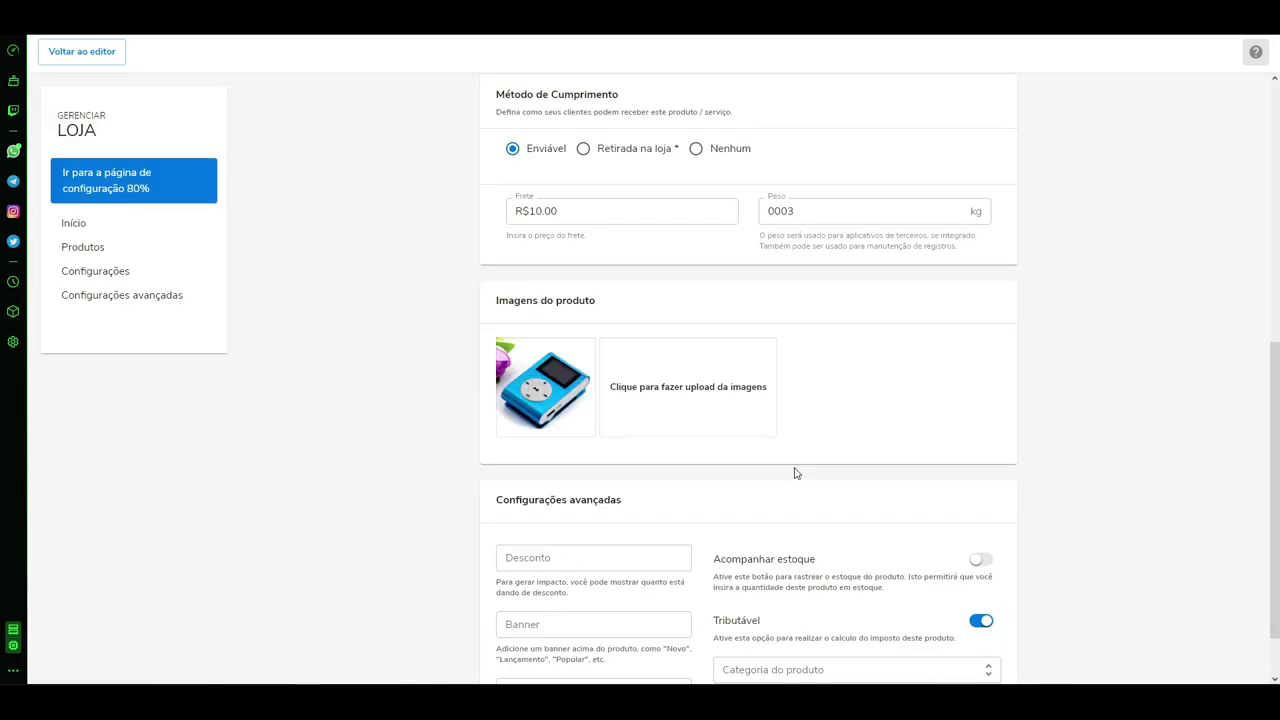
mouse_move(589, 411)
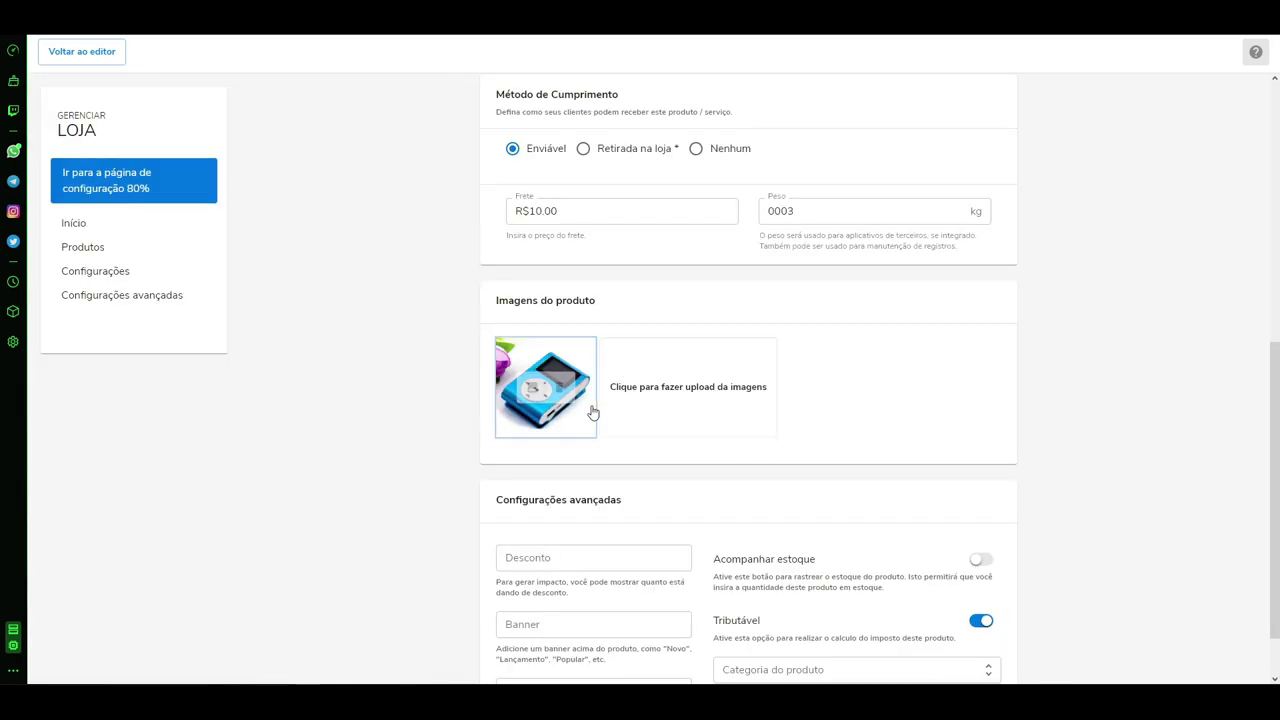
Step: Set the product's banner to "EXCLUSIVO!" and its code to sku00001 in the advanced product settings
scroll(460, 337, down, 1)
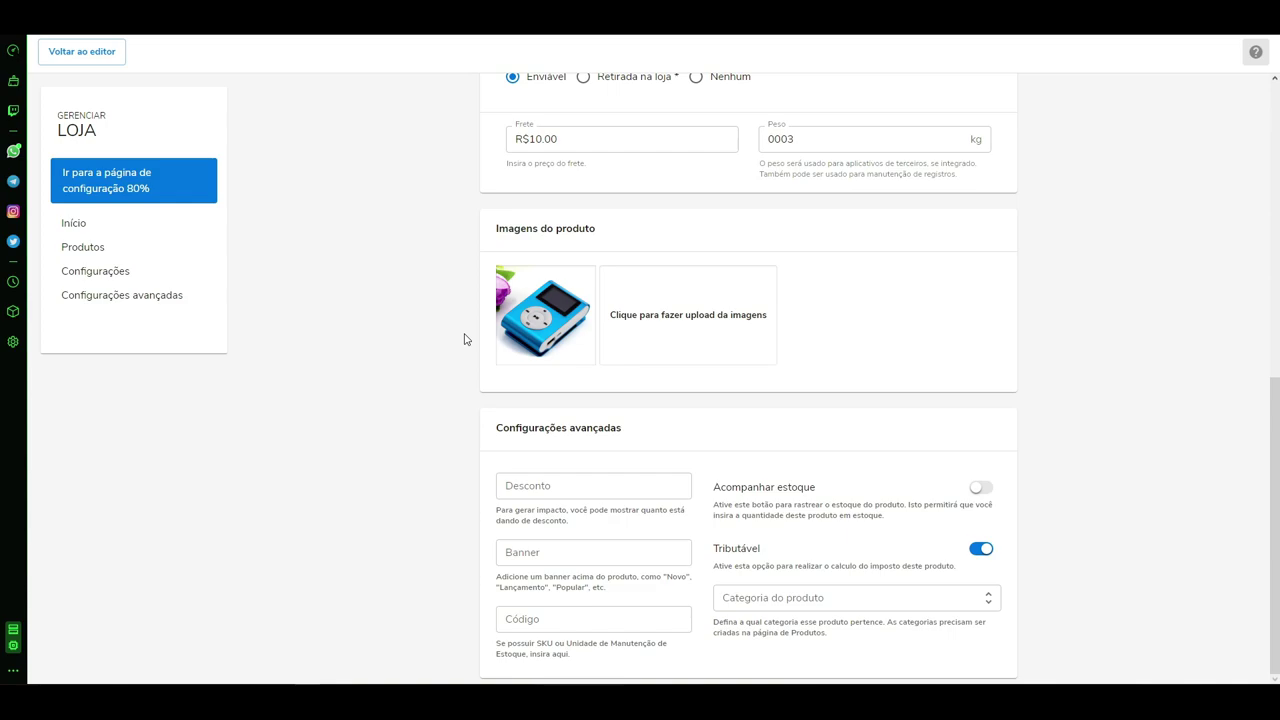
click(625, 484)
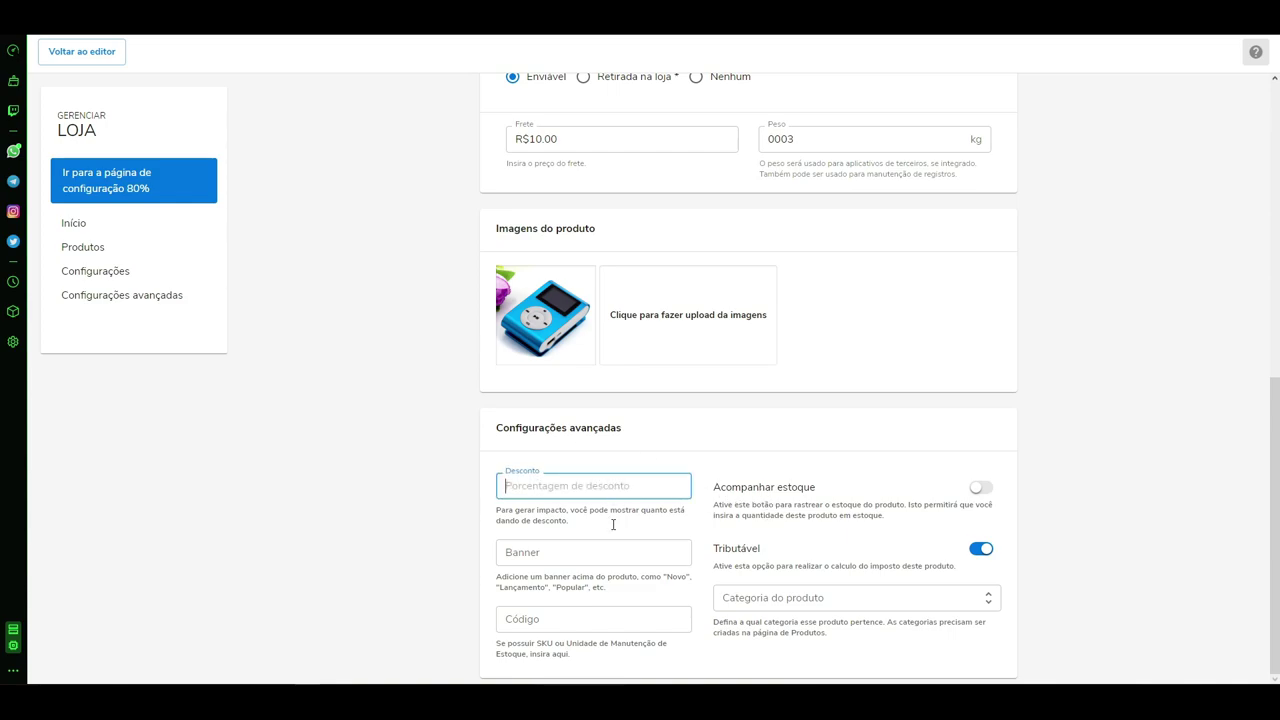
click(586, 556)
click(519, 587)
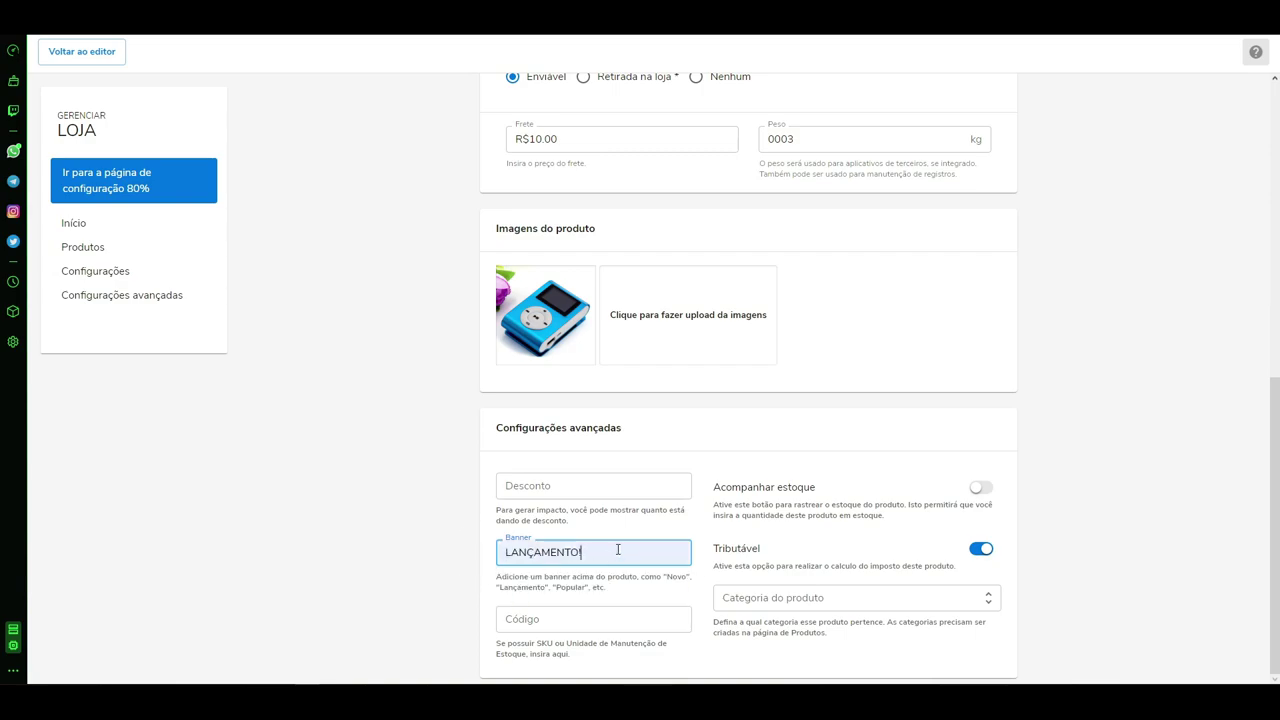
double_click(552, 543)
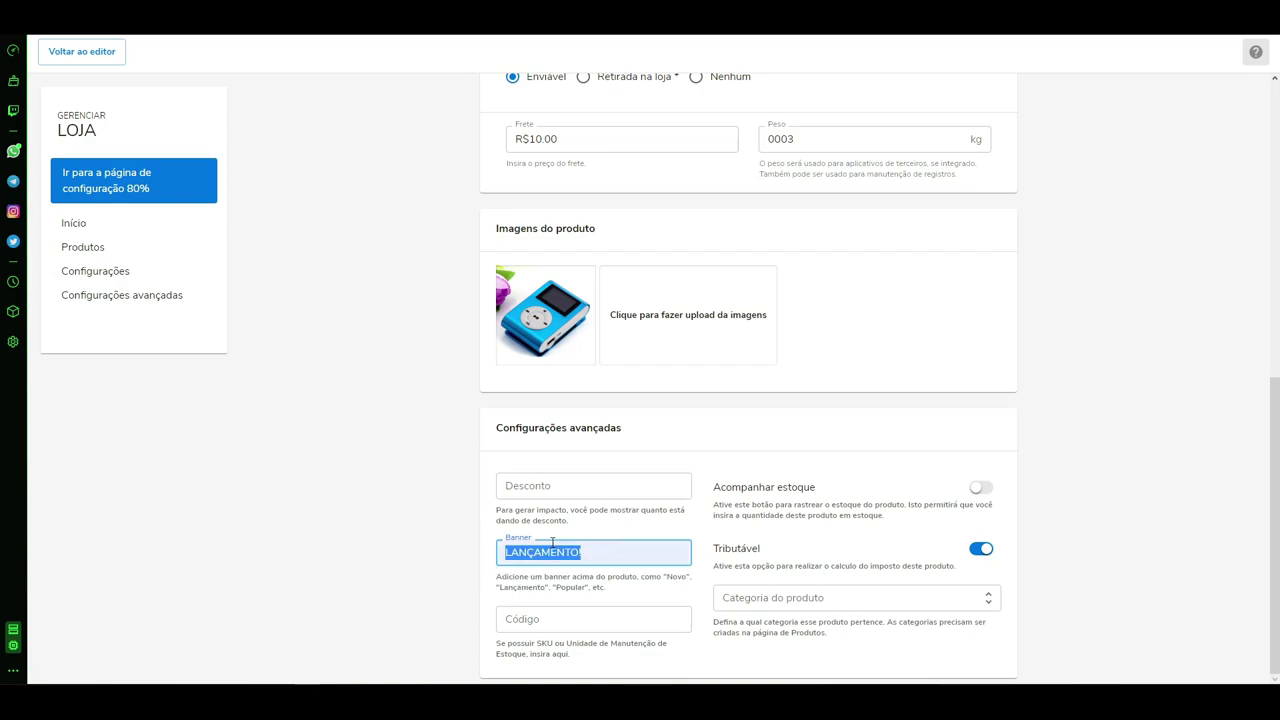
text(EXCLUSIVO!)
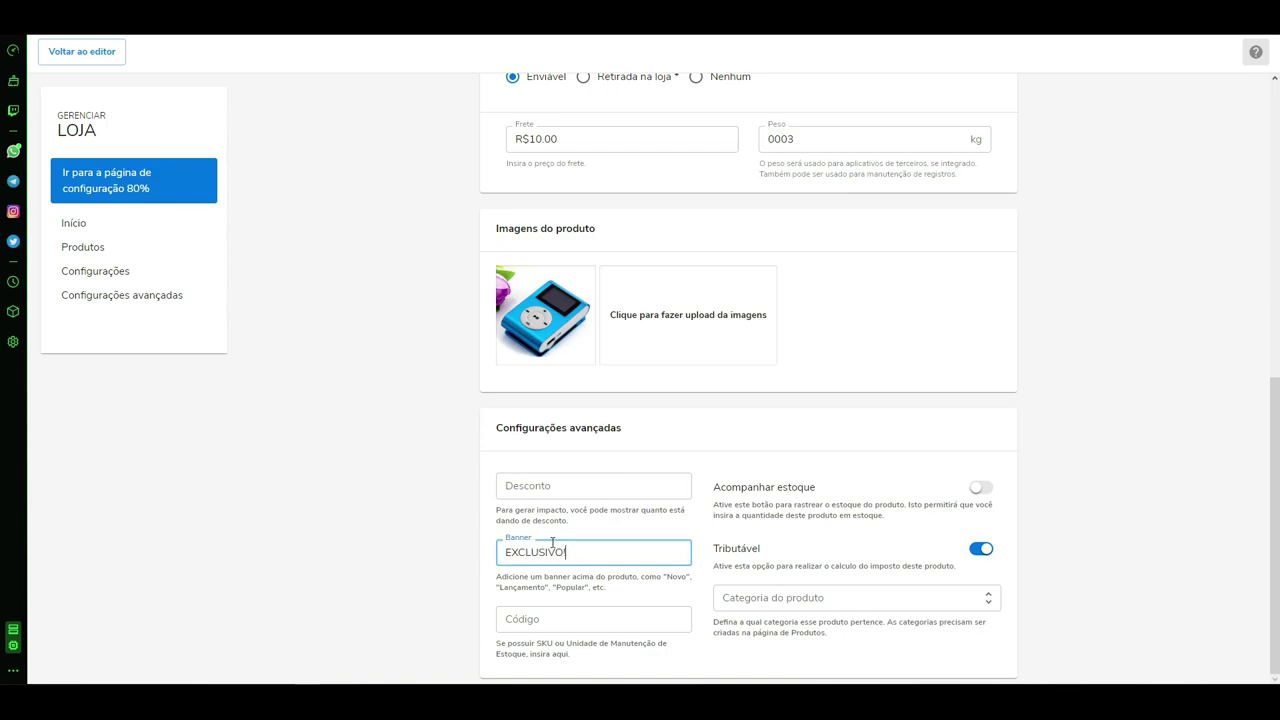
click(431, 573)
click(520, 619)
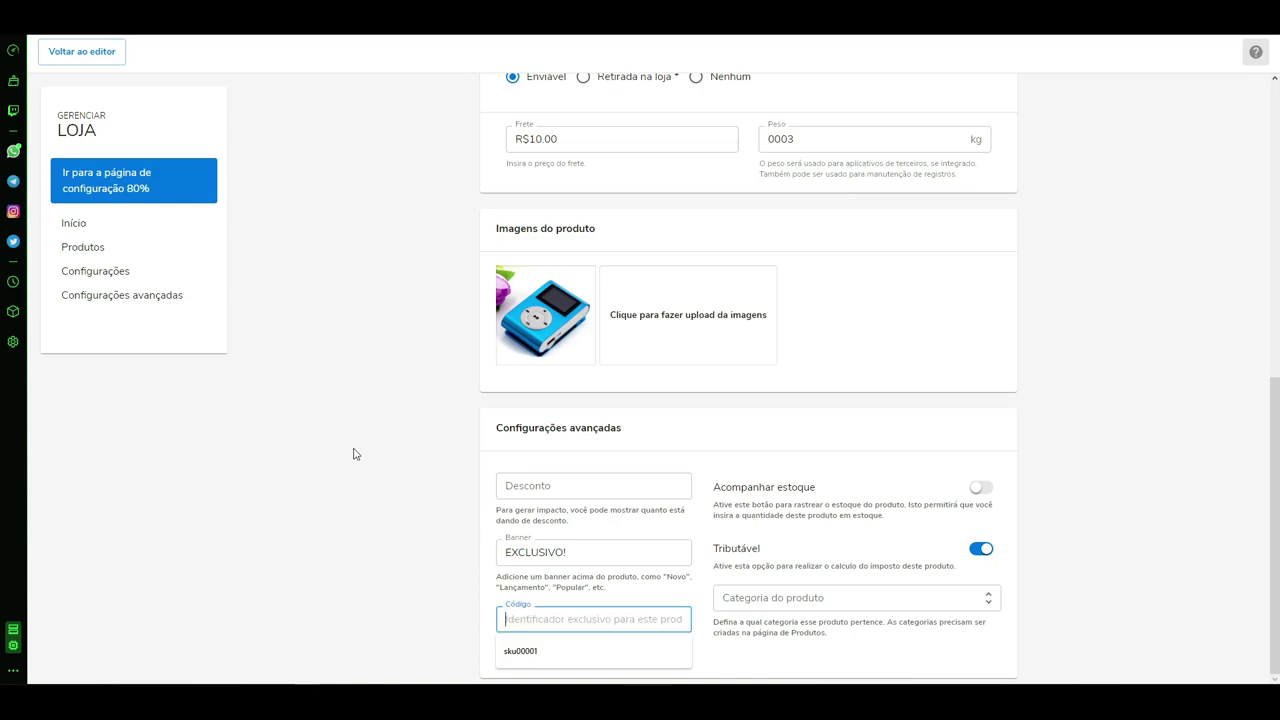
click(594, 651)
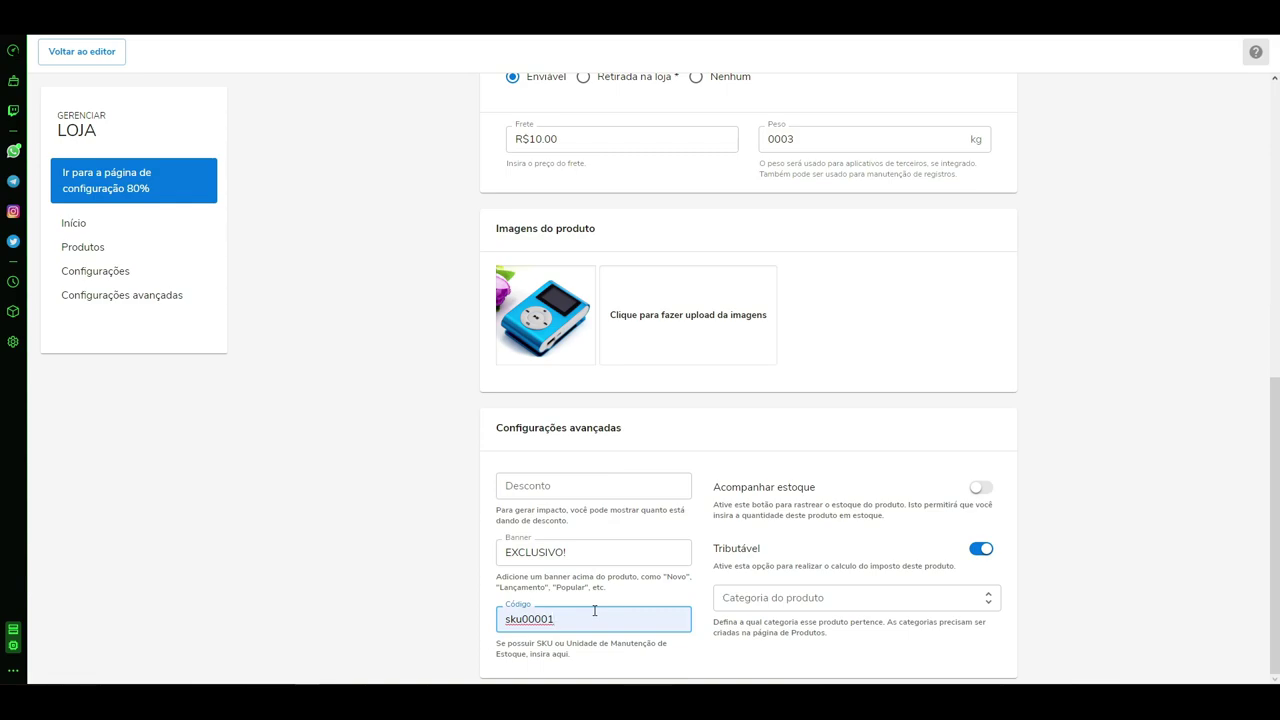
click(1037, 508)
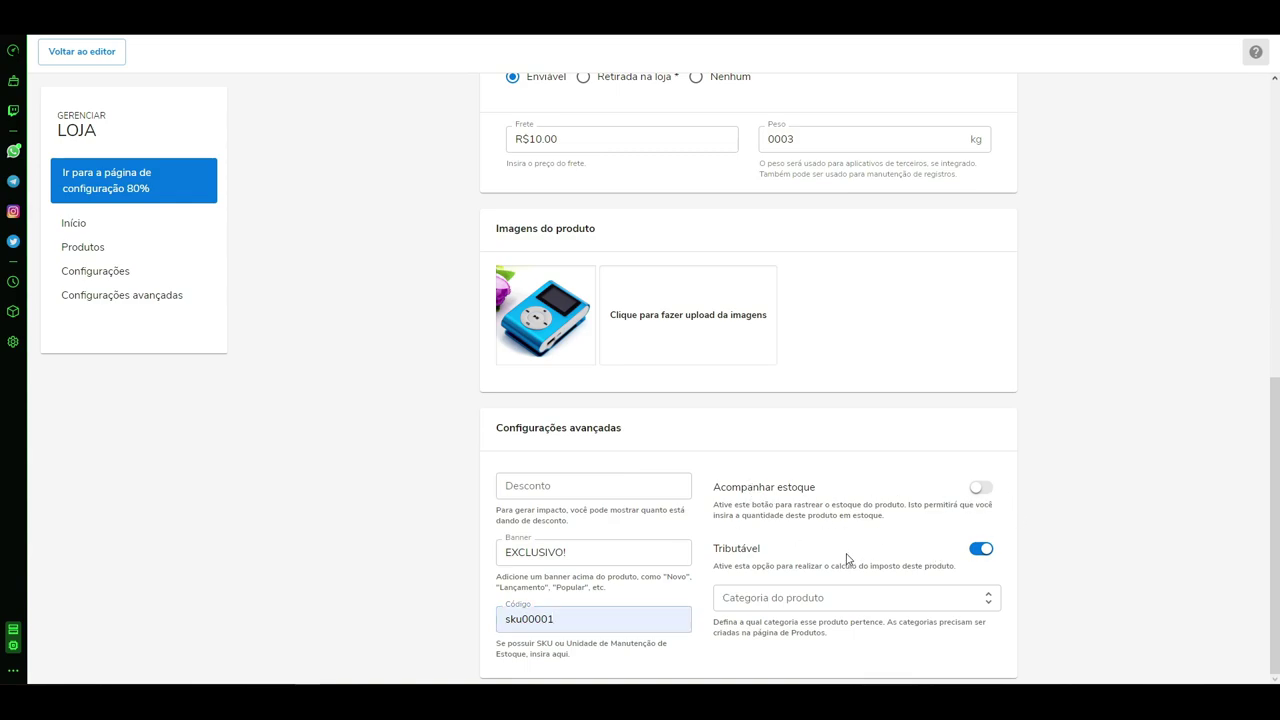
Step: Save the product and turn on stock tracking (Acompanhar estoque) for it
click(978, 488)
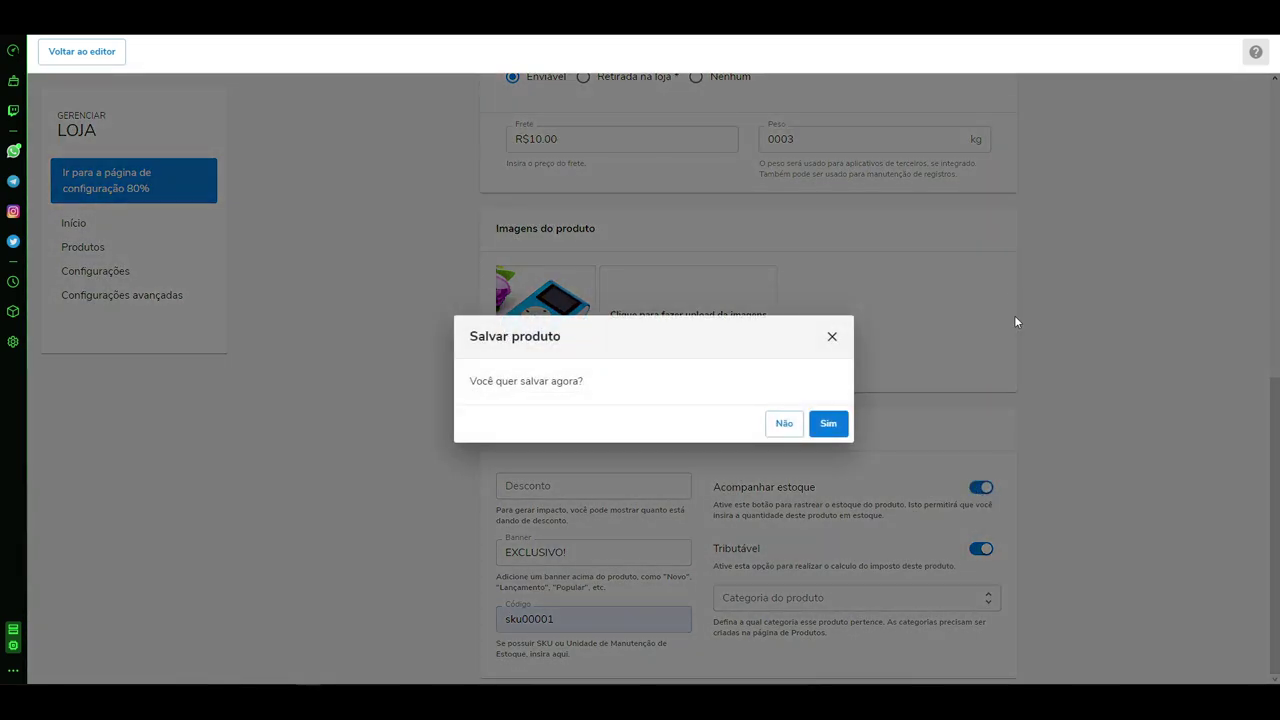
click(828, 424)
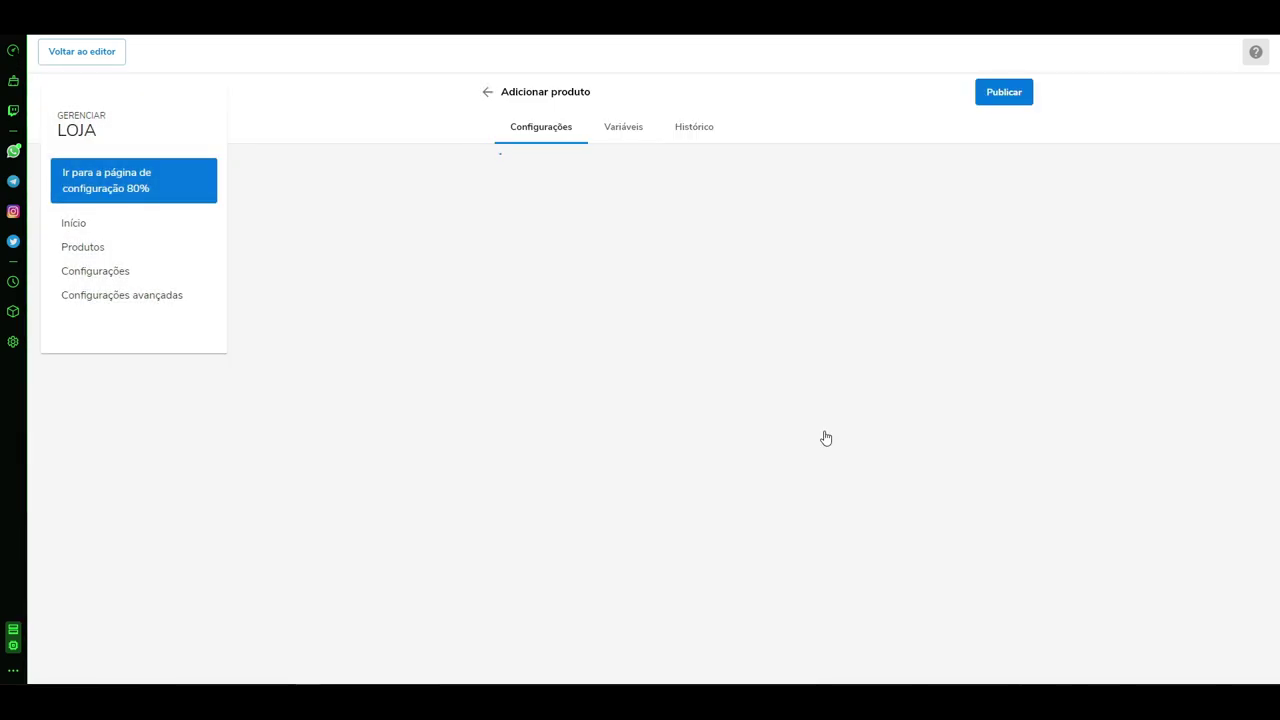
scroll(1050, 360, down, 3)
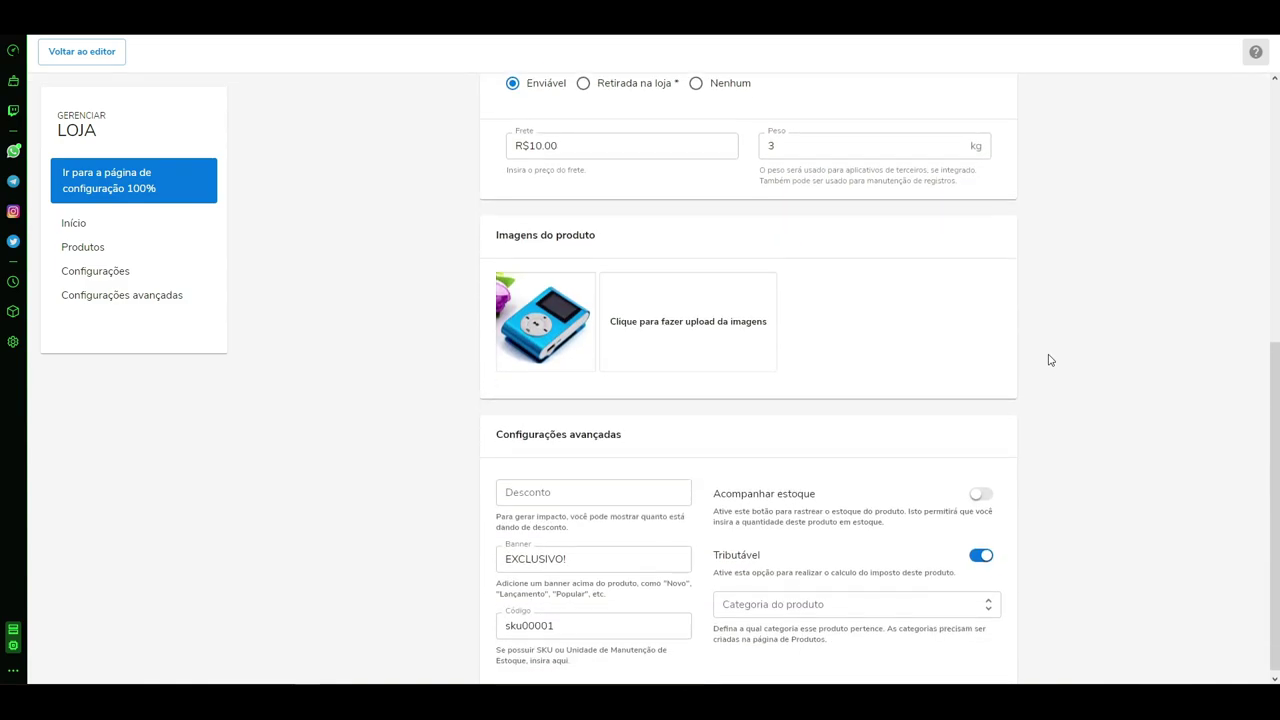
click(979, 494)
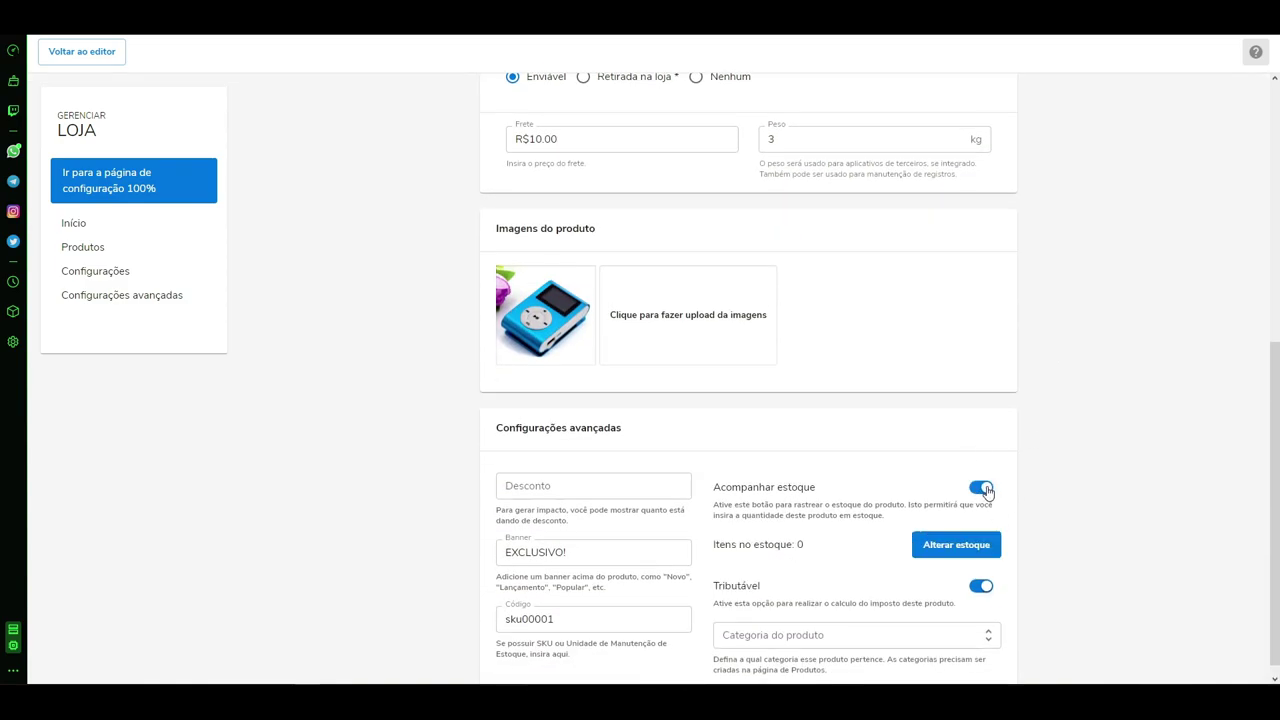
Step: Adjust the product's stock quantity to 10 items without an observation and save the stock update
click(948, 553)
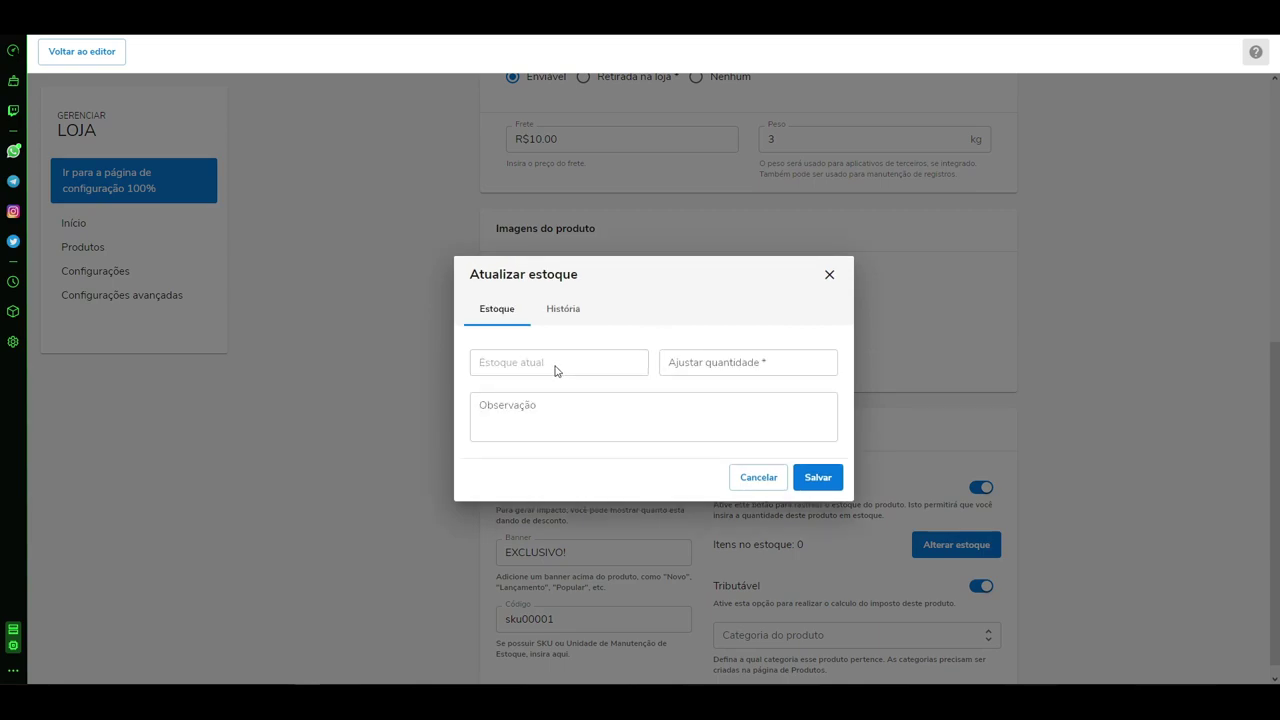
click(669, 371)
click(490, 367)
click(682, 362)
click(536, 419)
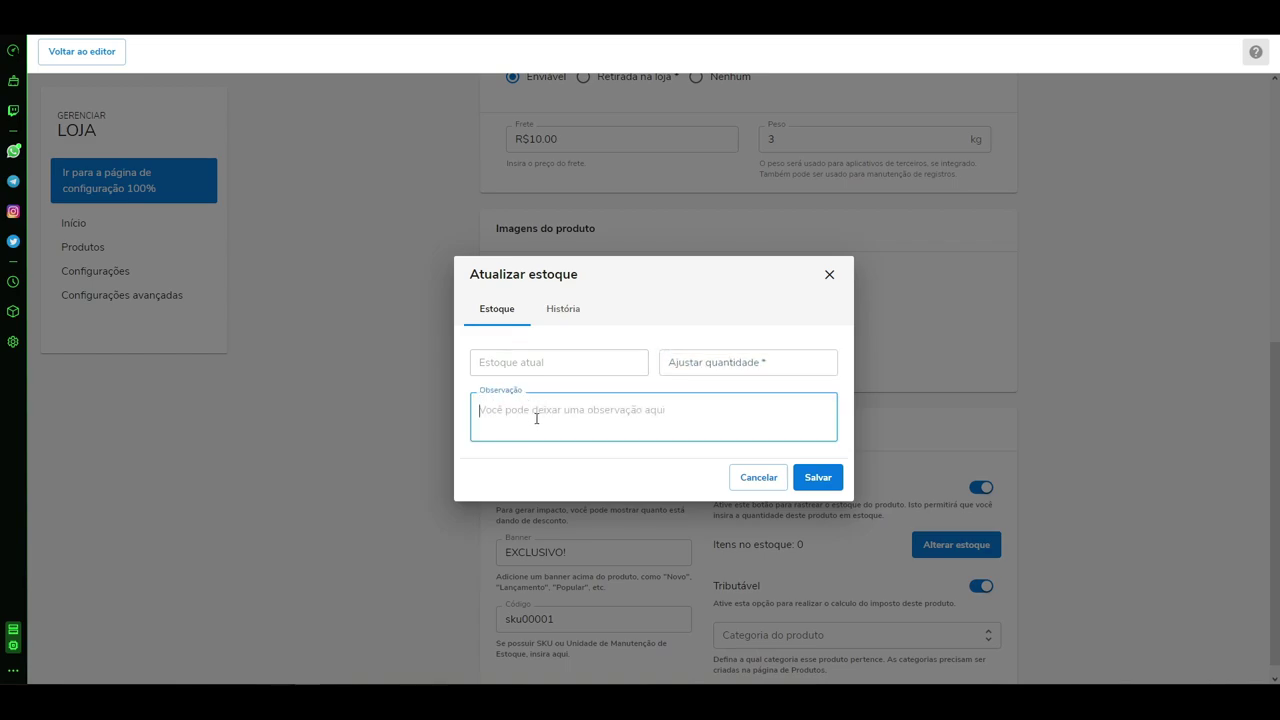
click(740, 362)
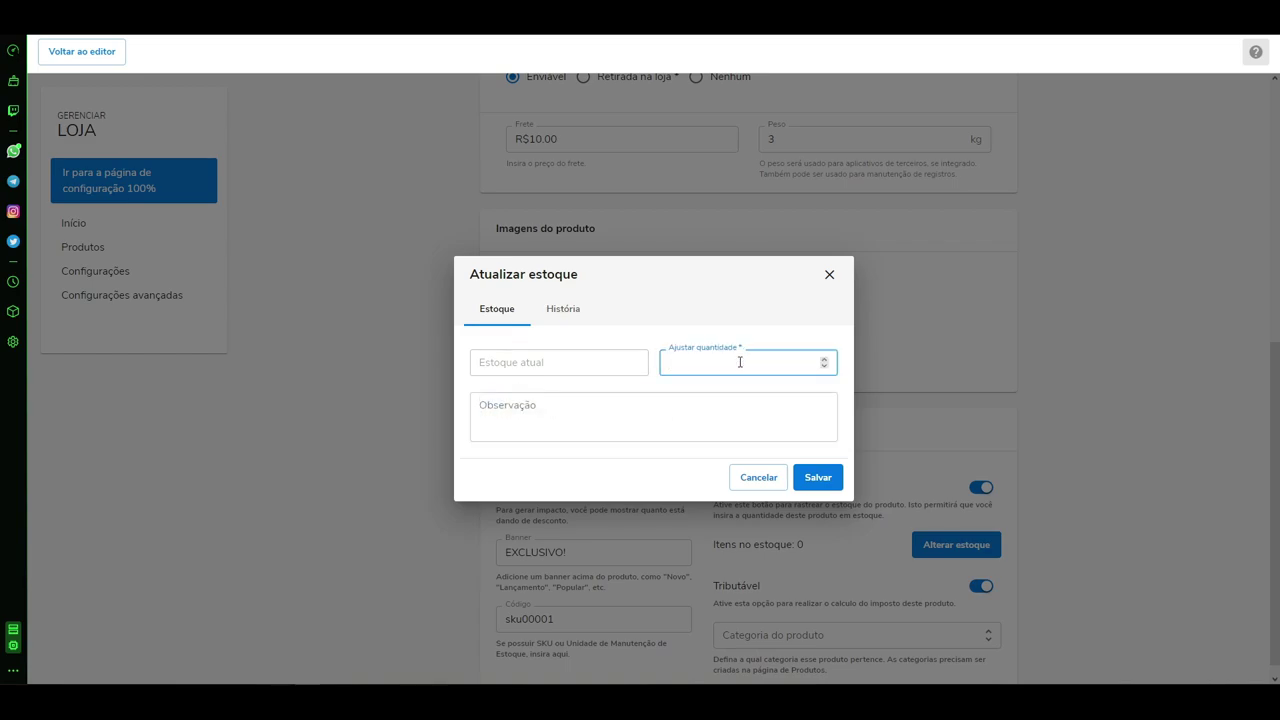
click(818, 477)
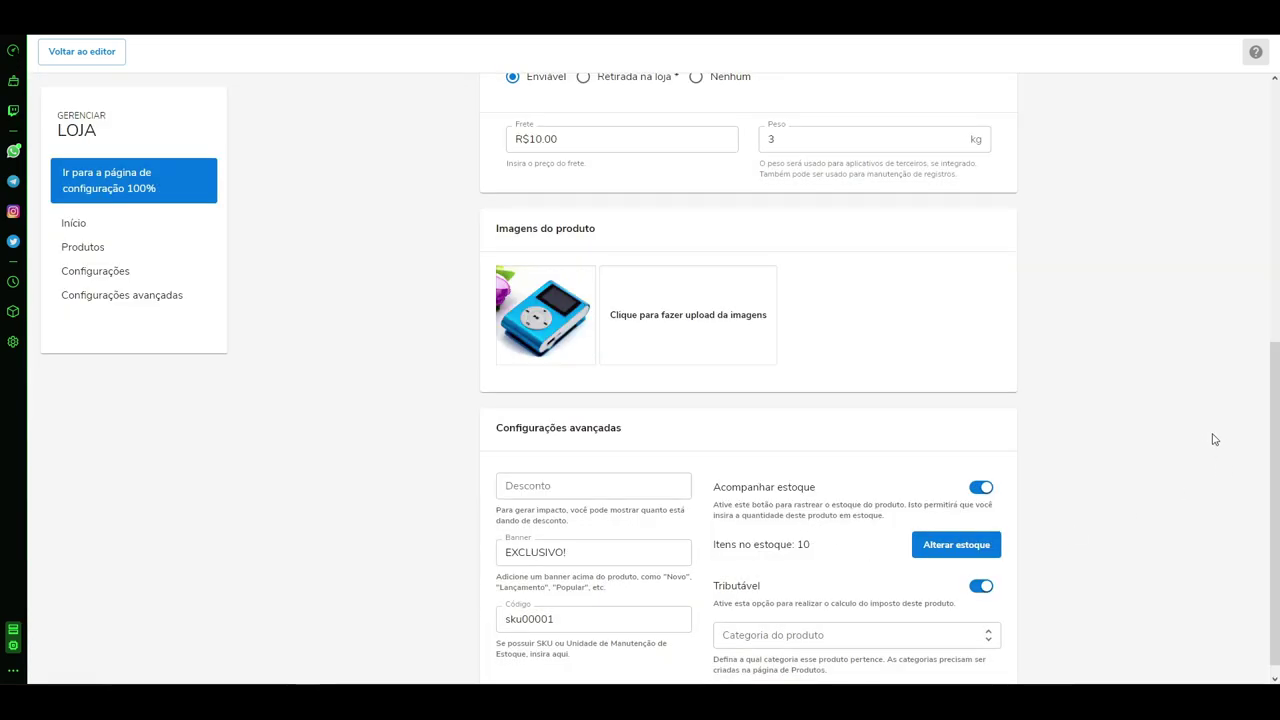
Step: Check the product category options in the product form, the product list and the store's Configurações avançadas
scroll(1214, 440, down, 1)
click(985, 620)
scroll(1071, 554, up, 5)
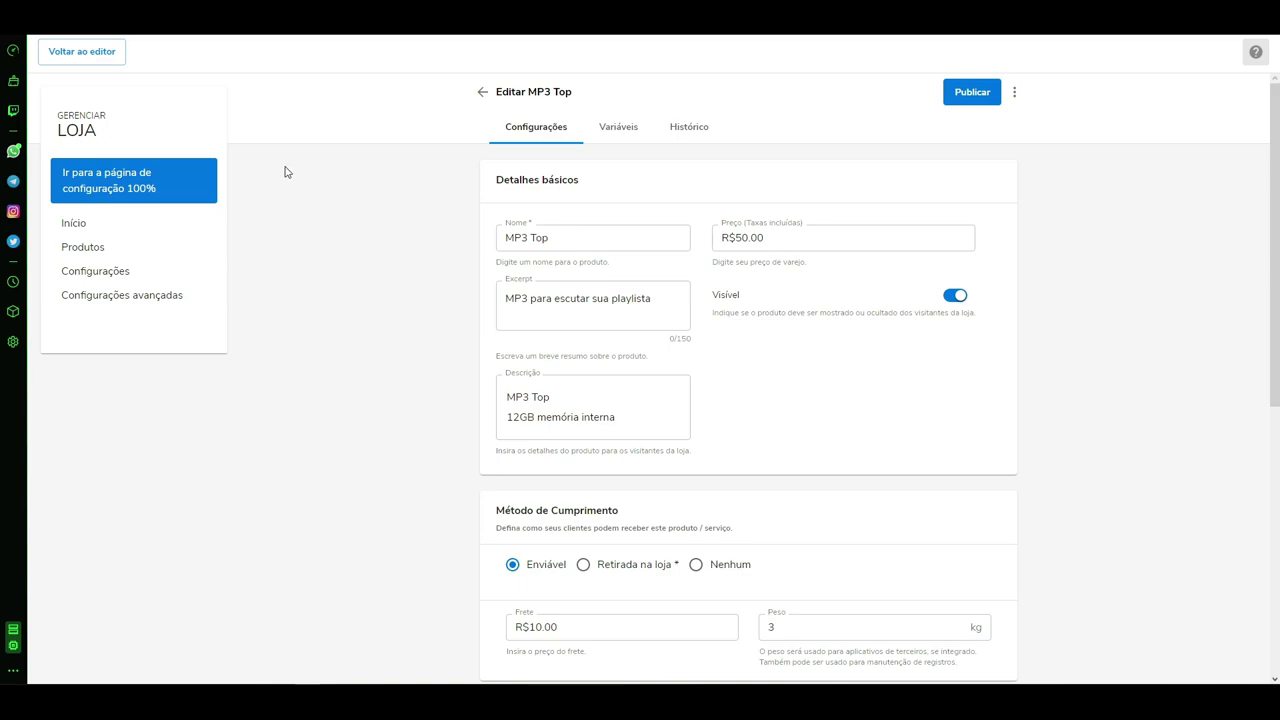
click(179, 248)
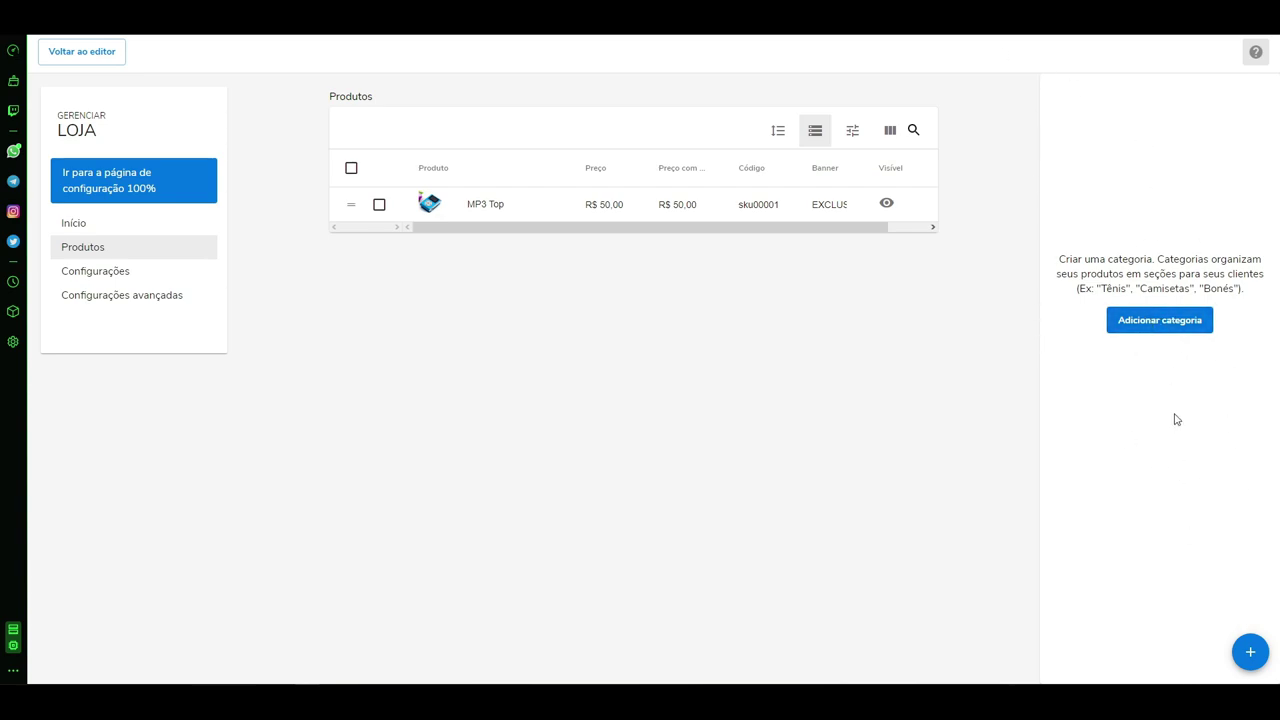
click(110, 295)
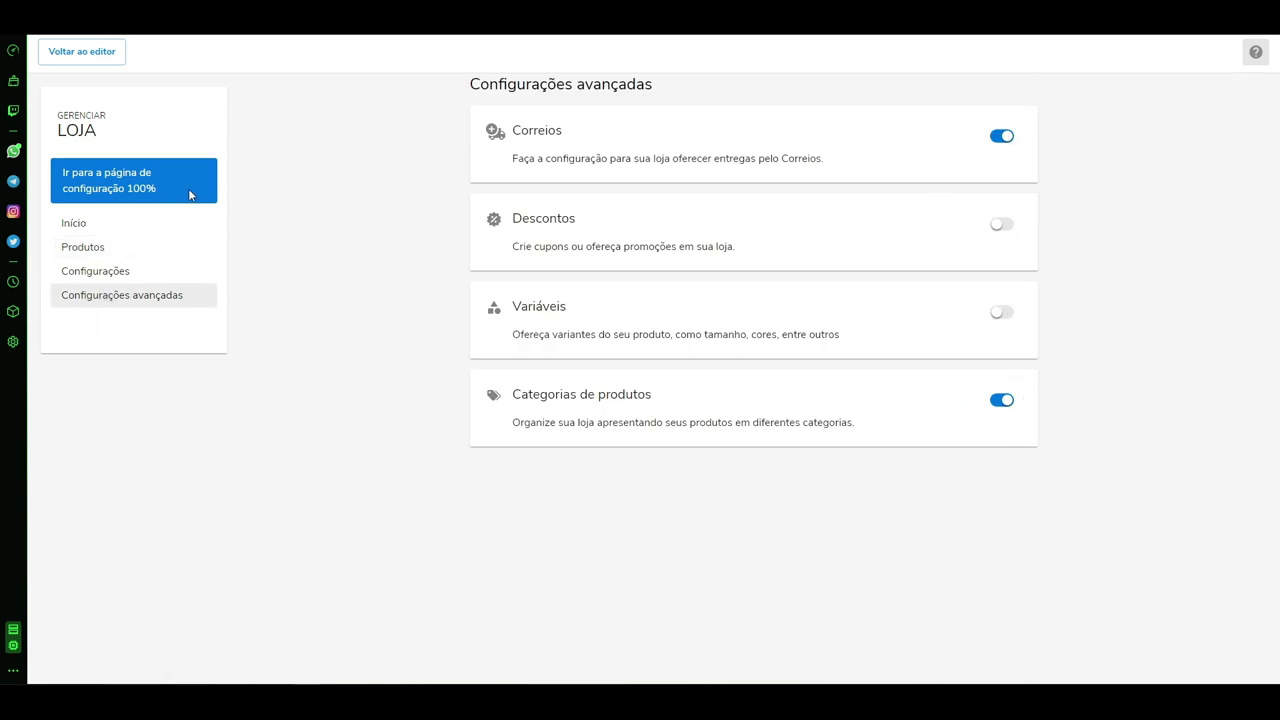
Step: Create a visible product category named Som in the store's product list
click(84, 250)
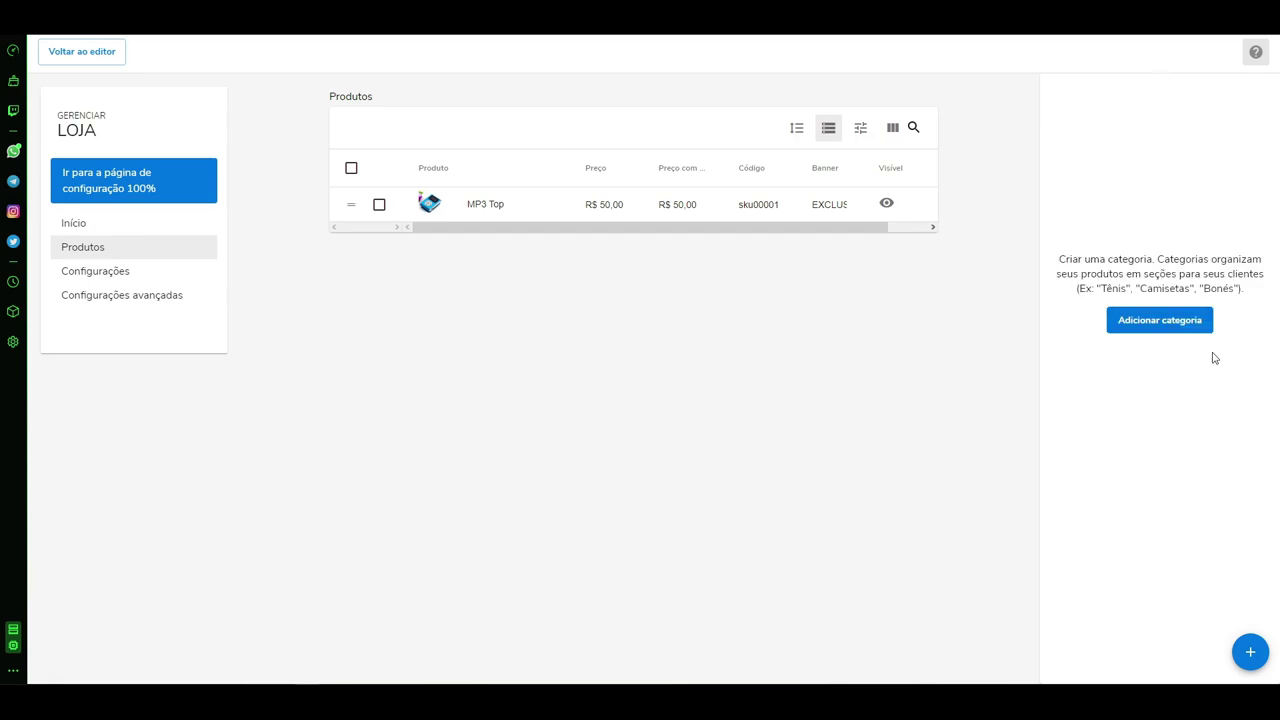
click(1167, 329)
click(680, 268)
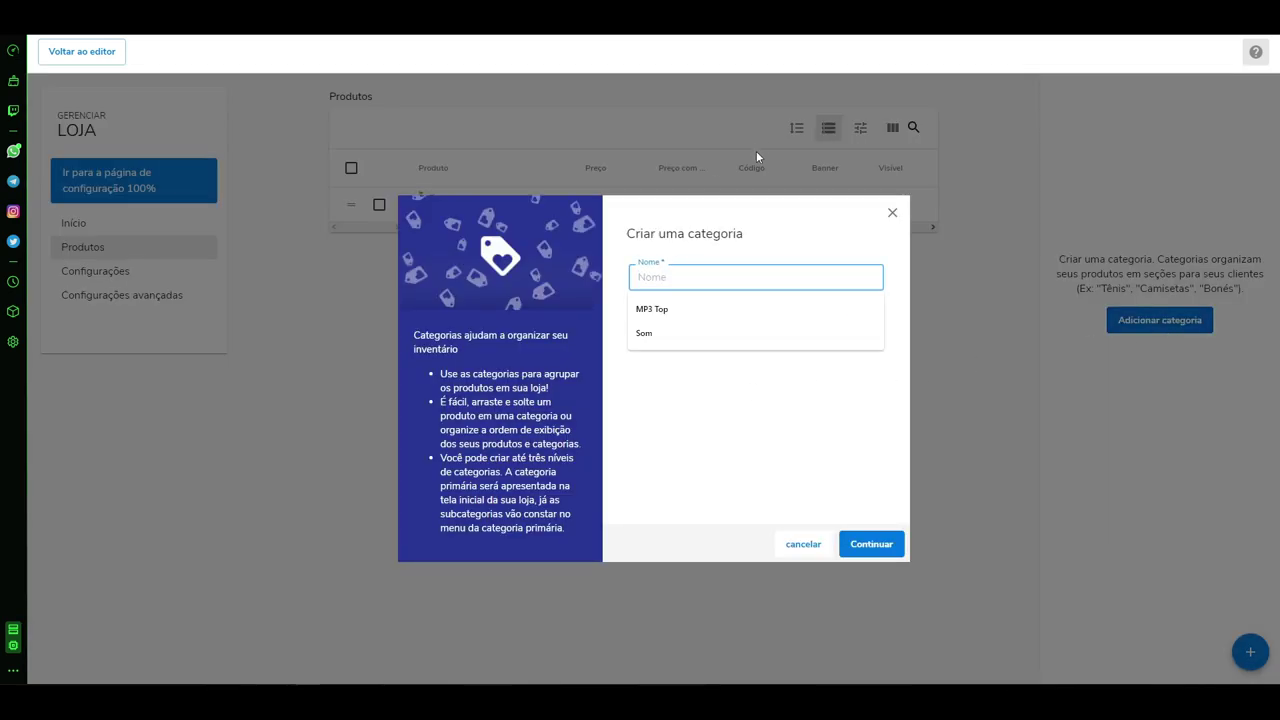
click(645, 333)
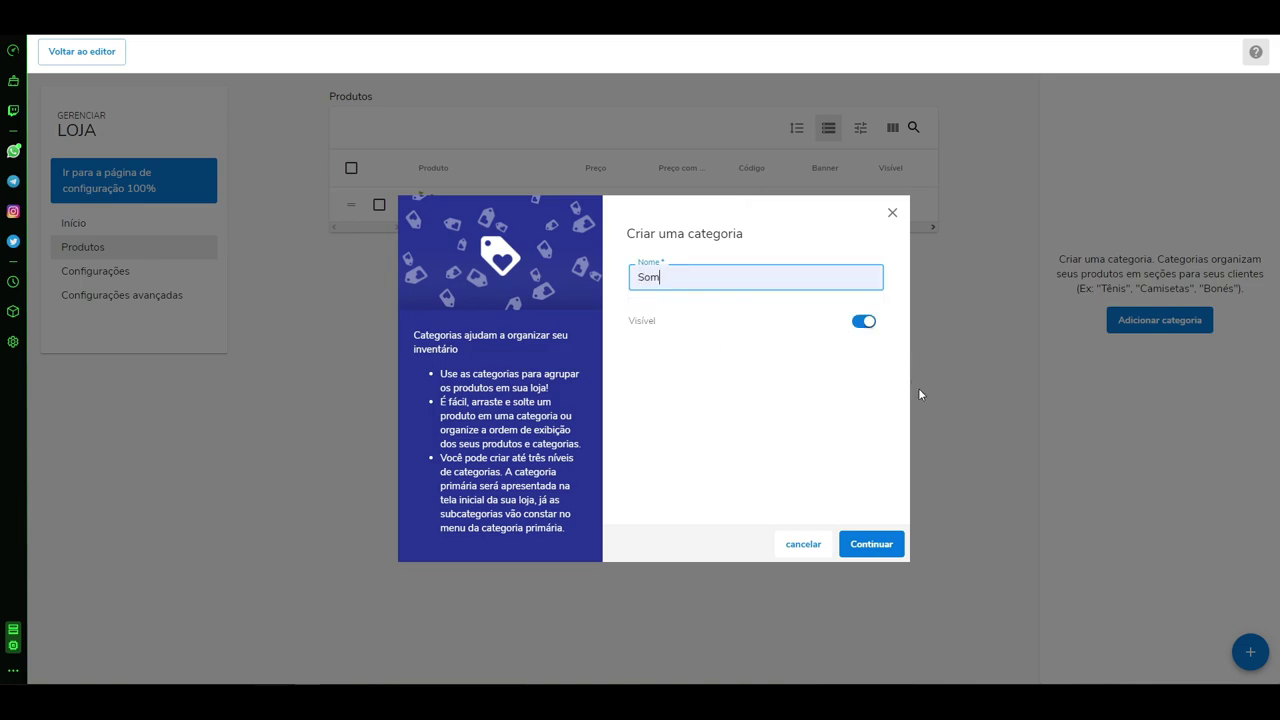
click(874, 547)
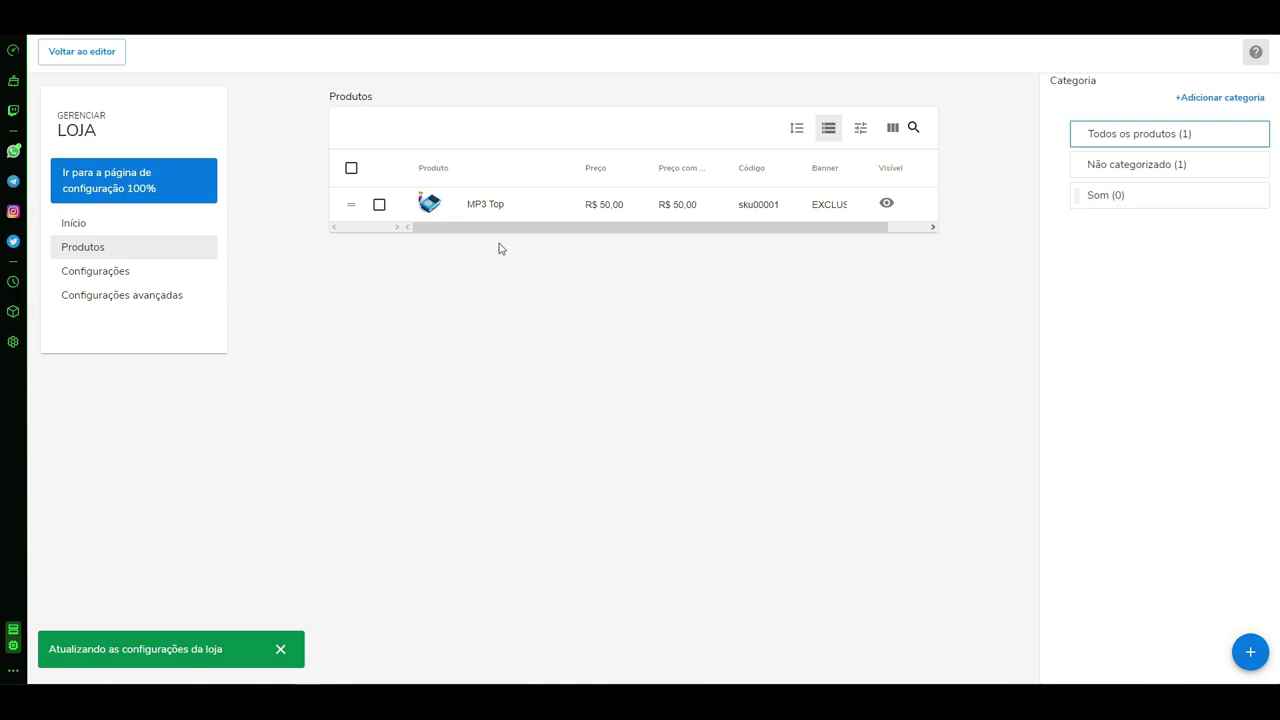
Step: Assign the MP3 Top product to the Som category in its advanced settings
click(476, 208)
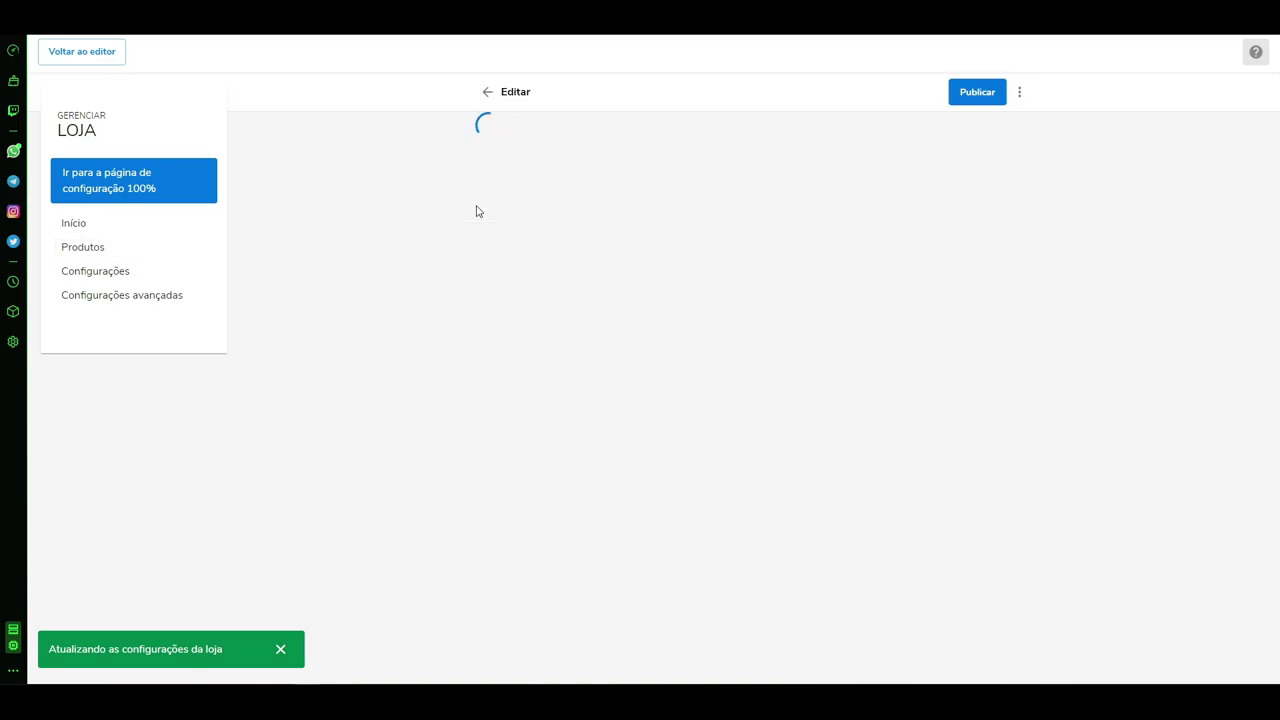
scroll(1065, 487, down, 5)
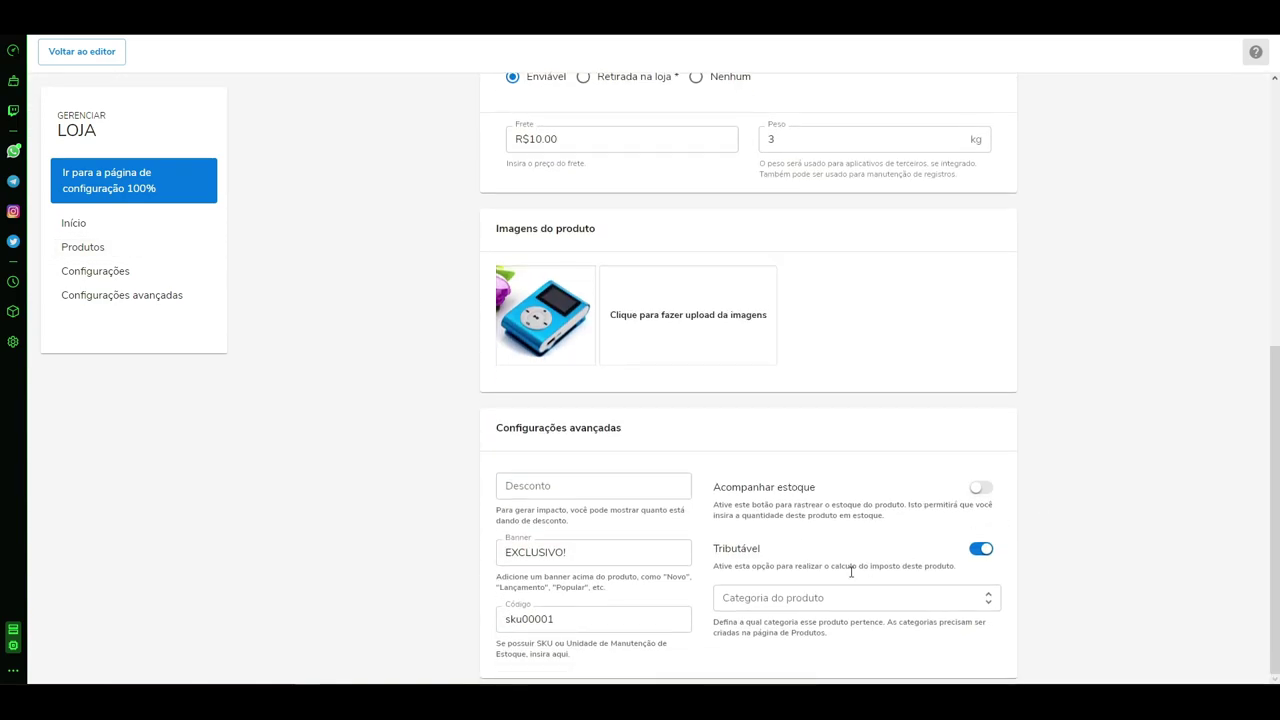
click(786, 616)
click(730, 608)
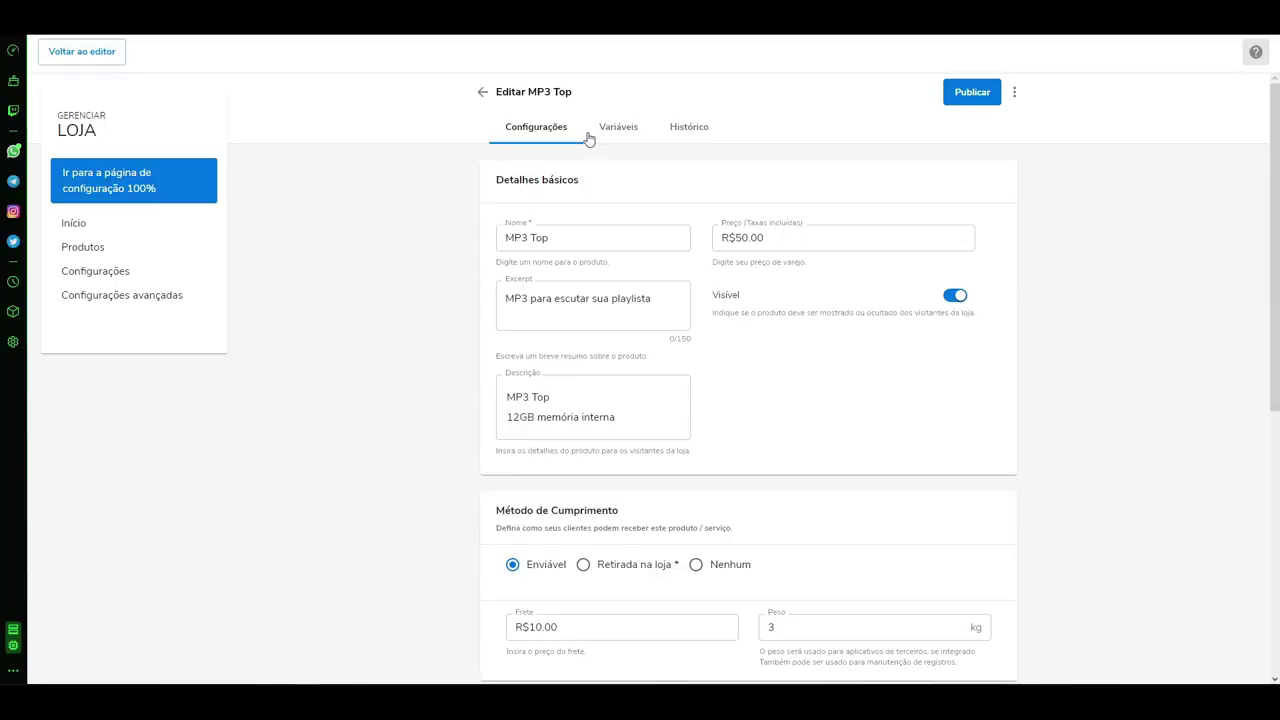
click(610, 130)
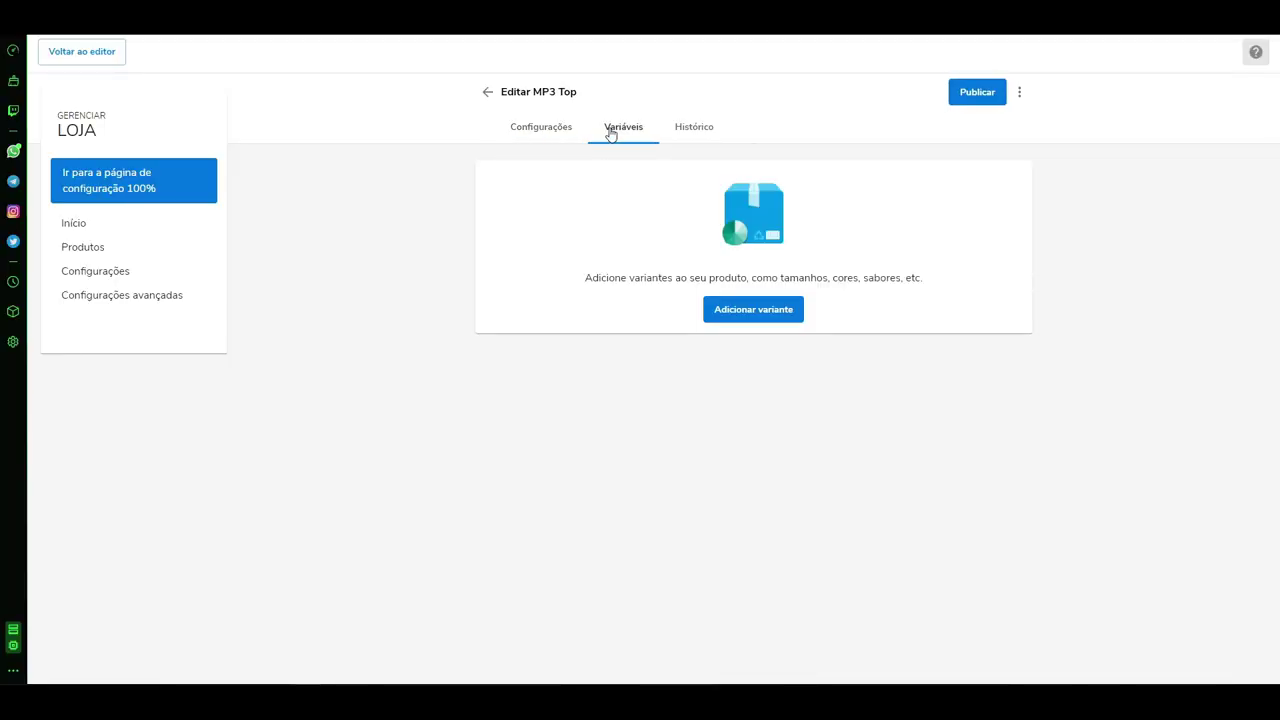
click(755, 309)
click(723, 280)
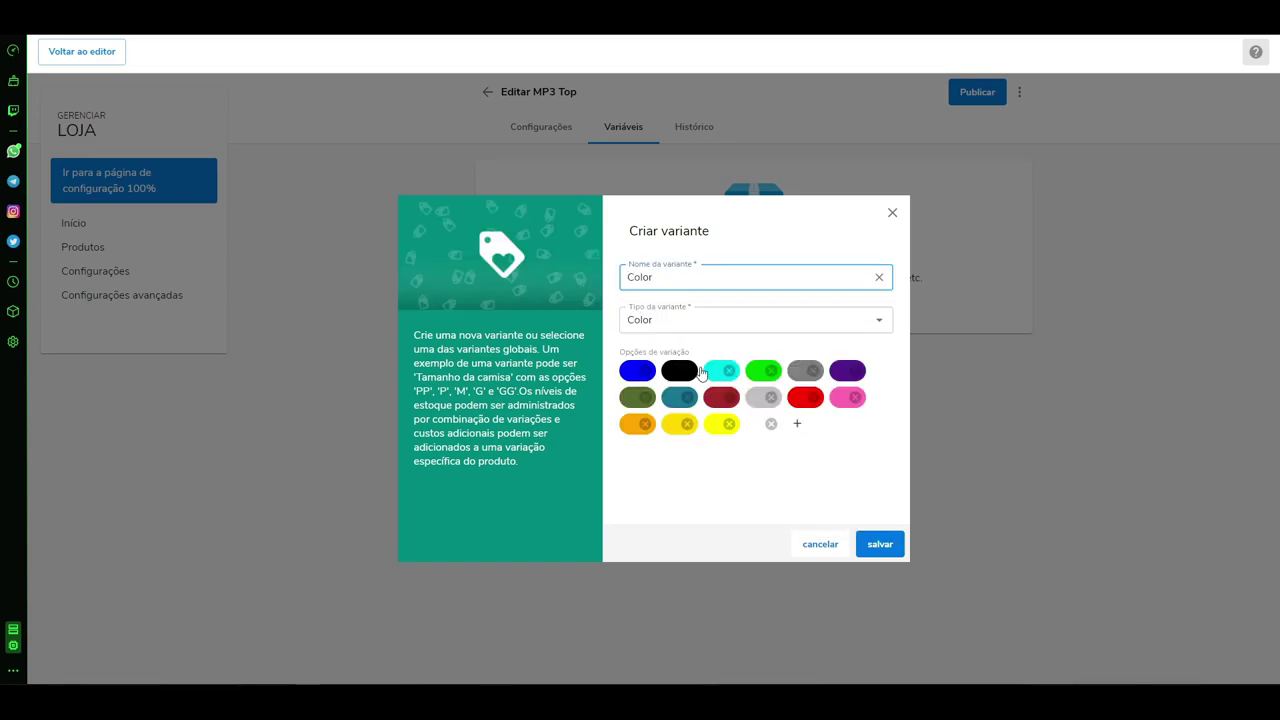
click(626, 376)
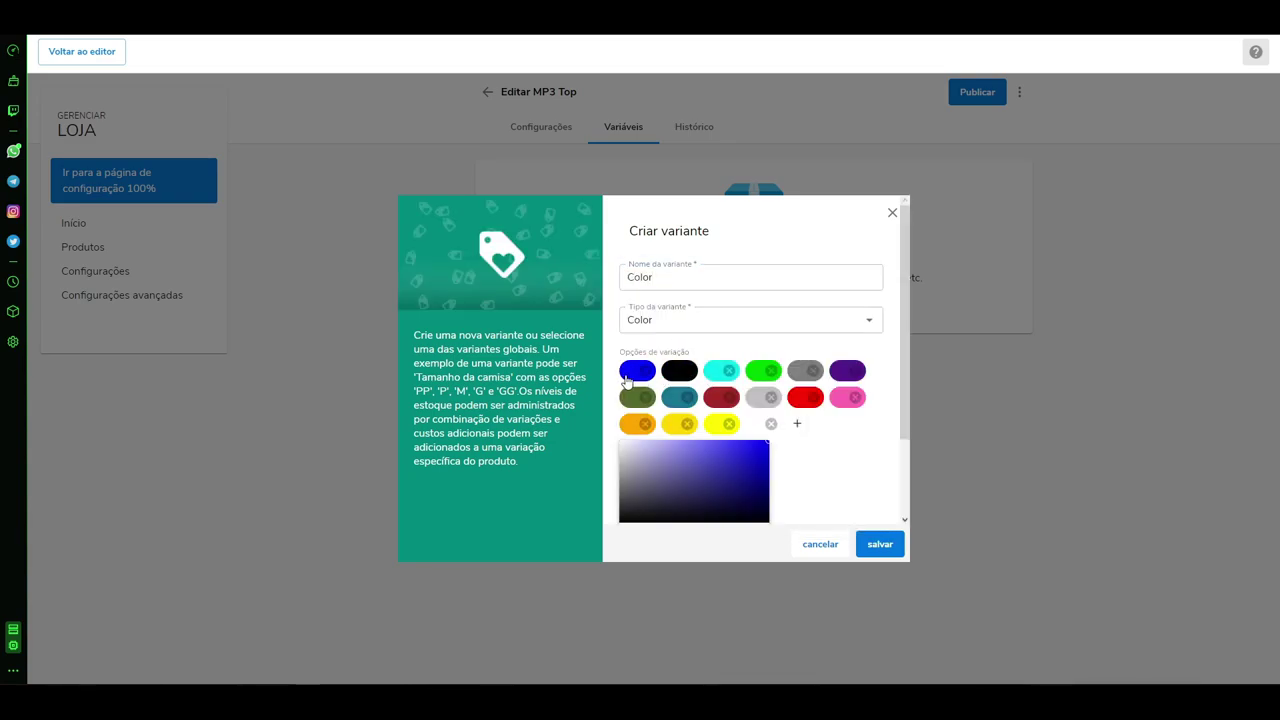
click(826, 546)
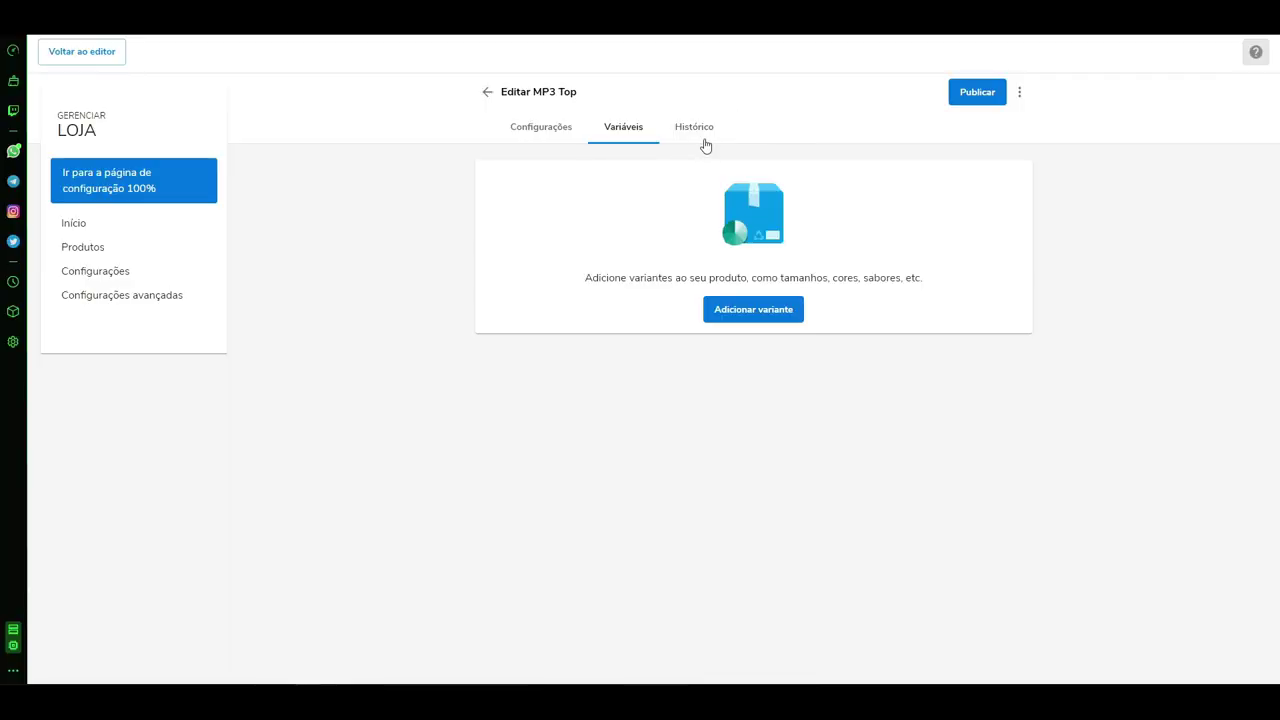
Step: Publish the updated MP3 Top product after viewing its action history, and publish the whole site from the editor
click(701, 141)
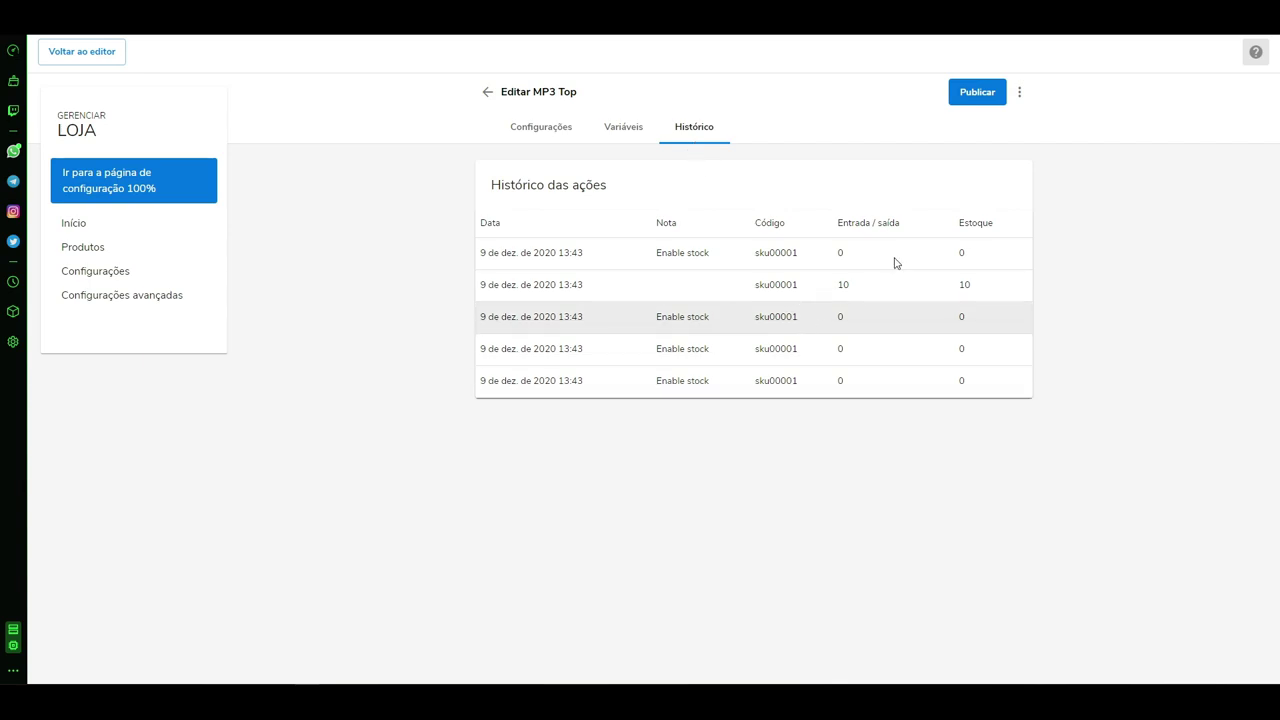
click(970, 104)
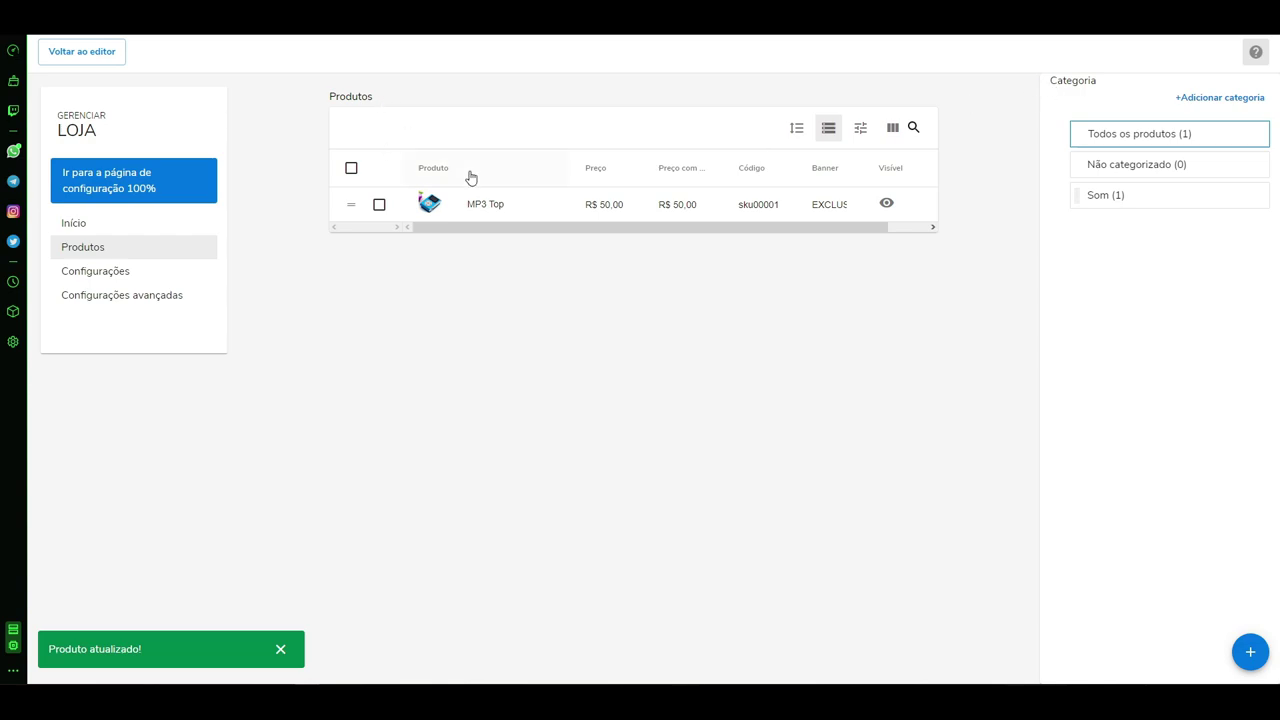
click(85, 51)
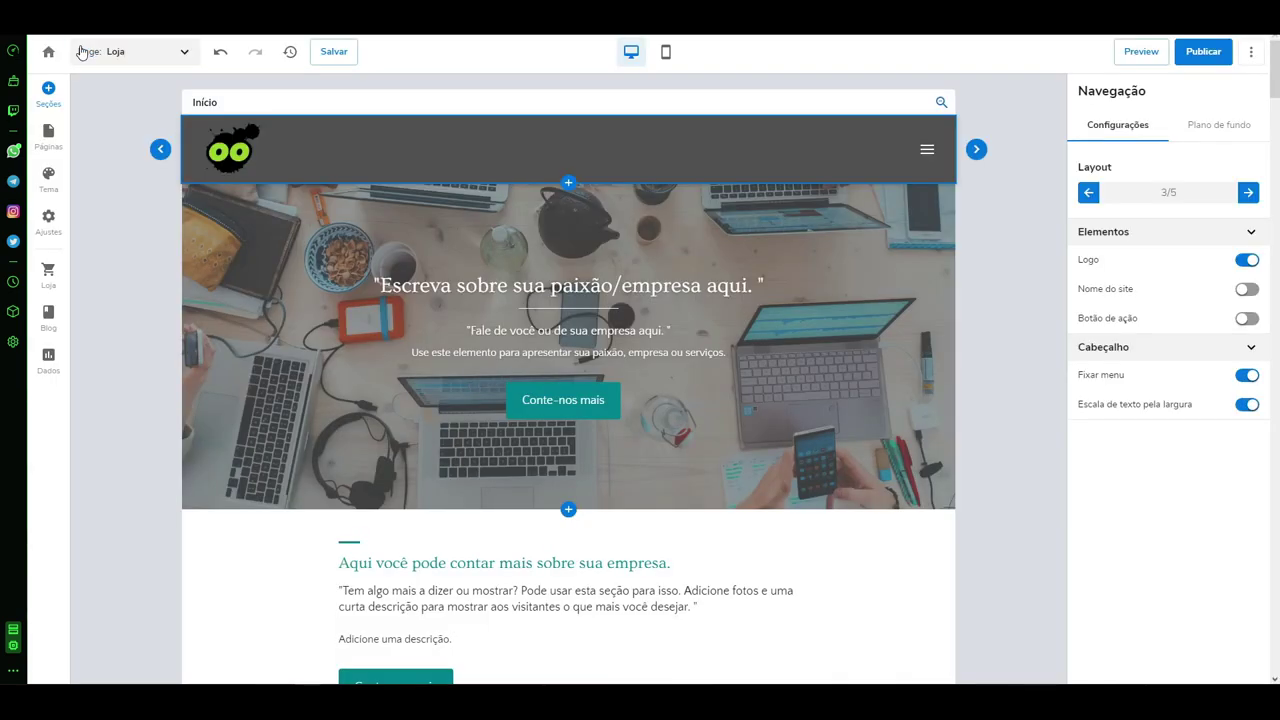
click(1203, 51)
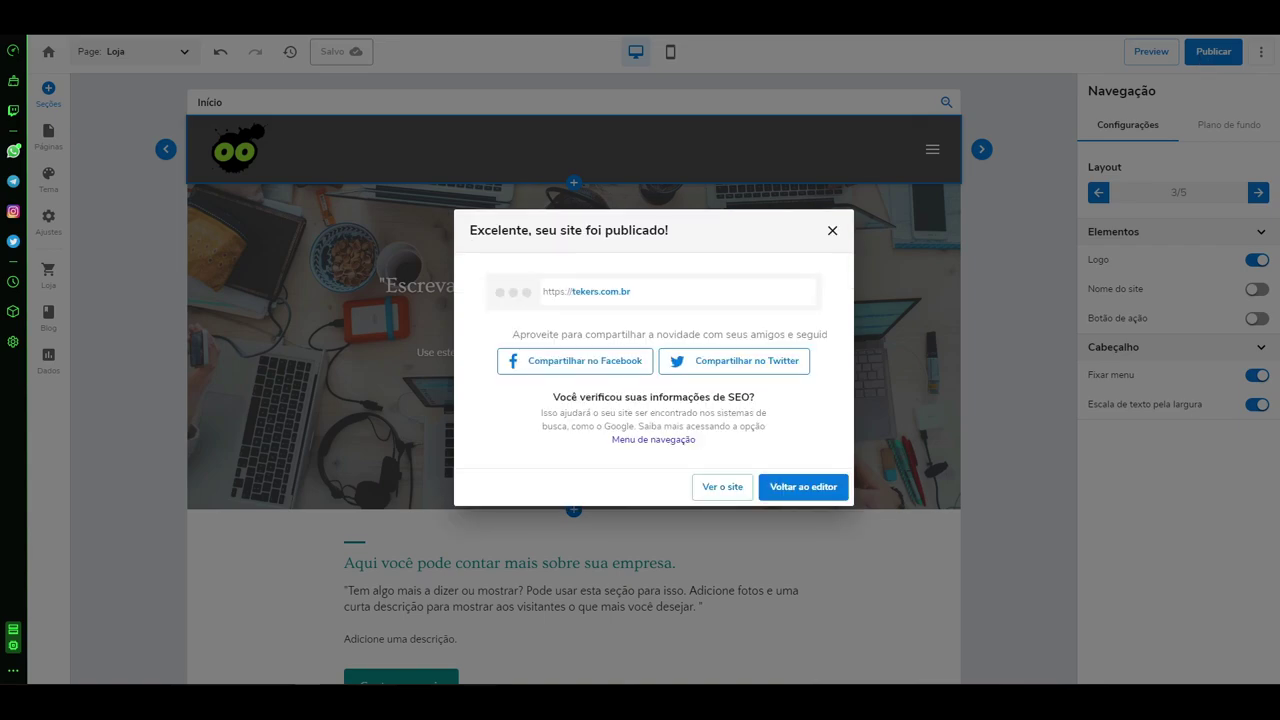
Step: View the published site's Início, Sobre and Loja pages and the MP3 Top product page
click(729, 488)
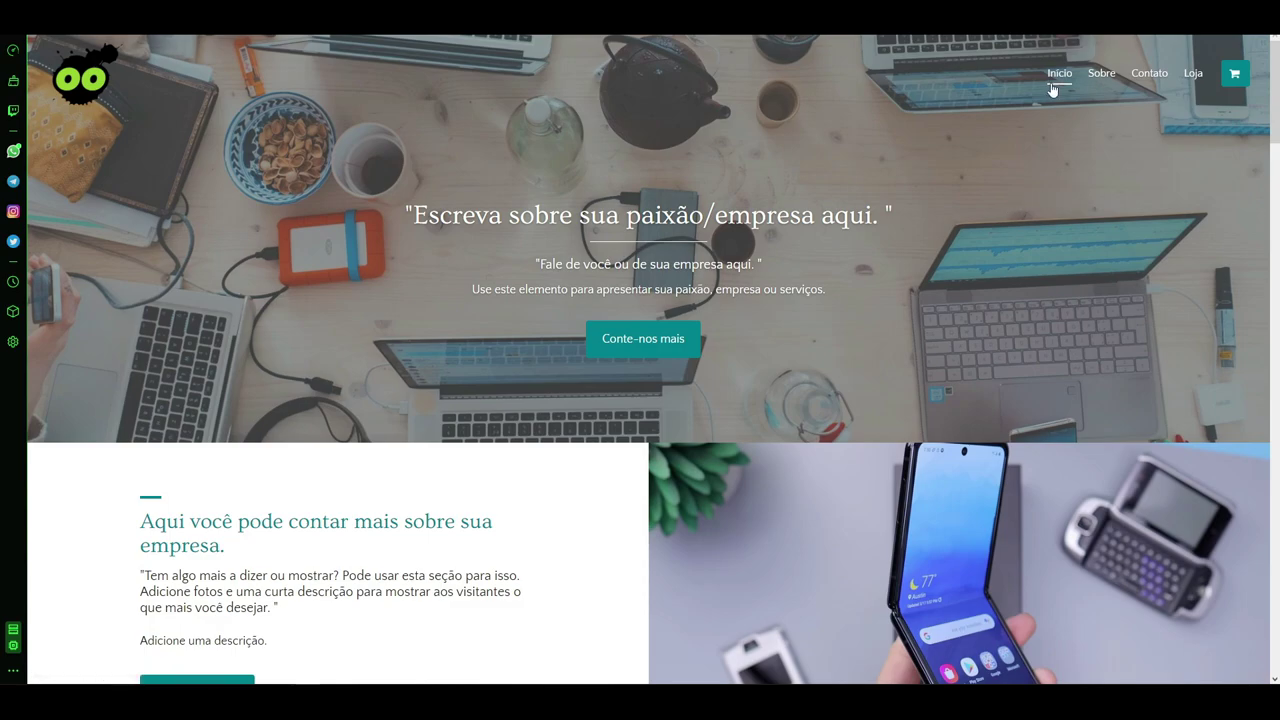
click(1101, 76)
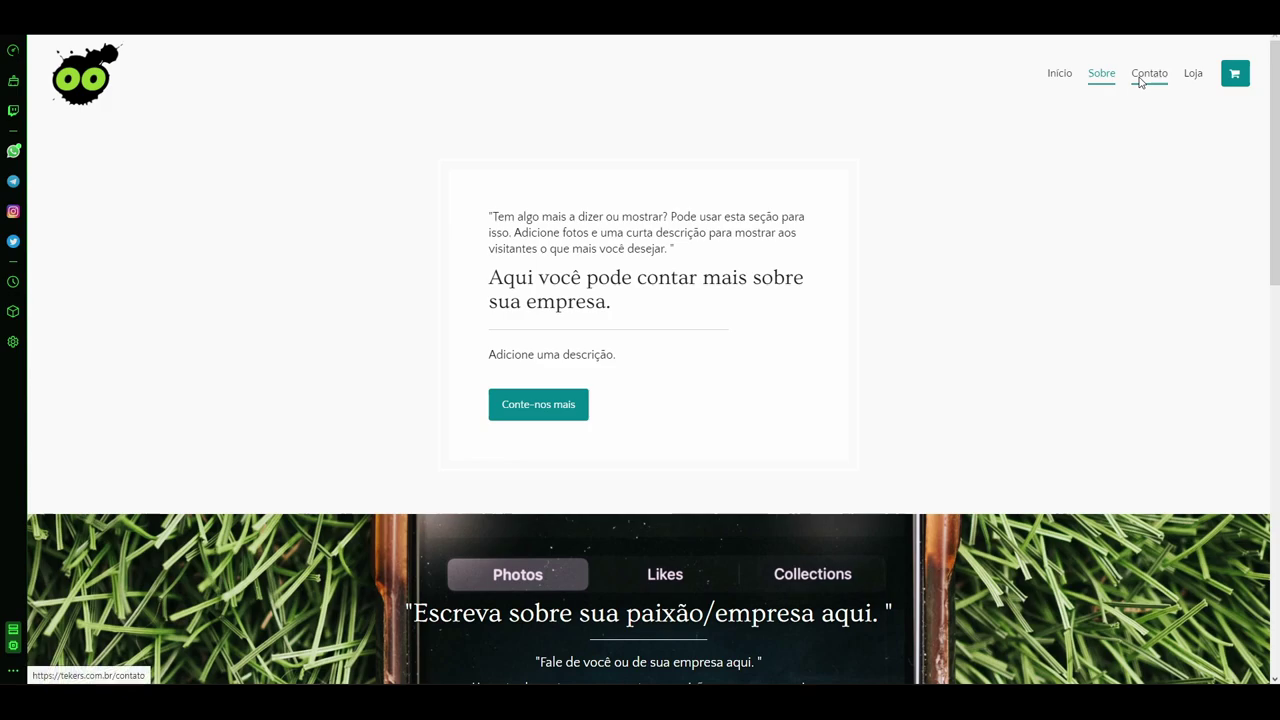
click(1194, 76)
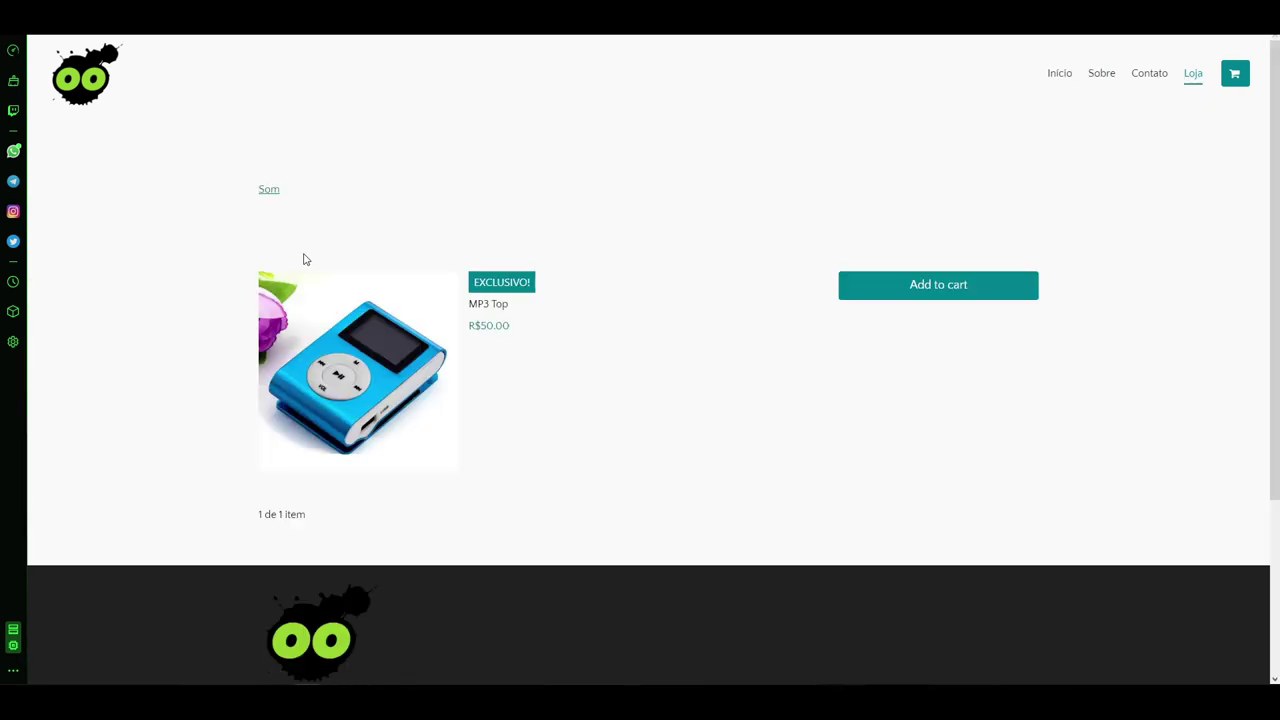
click(296, 343)
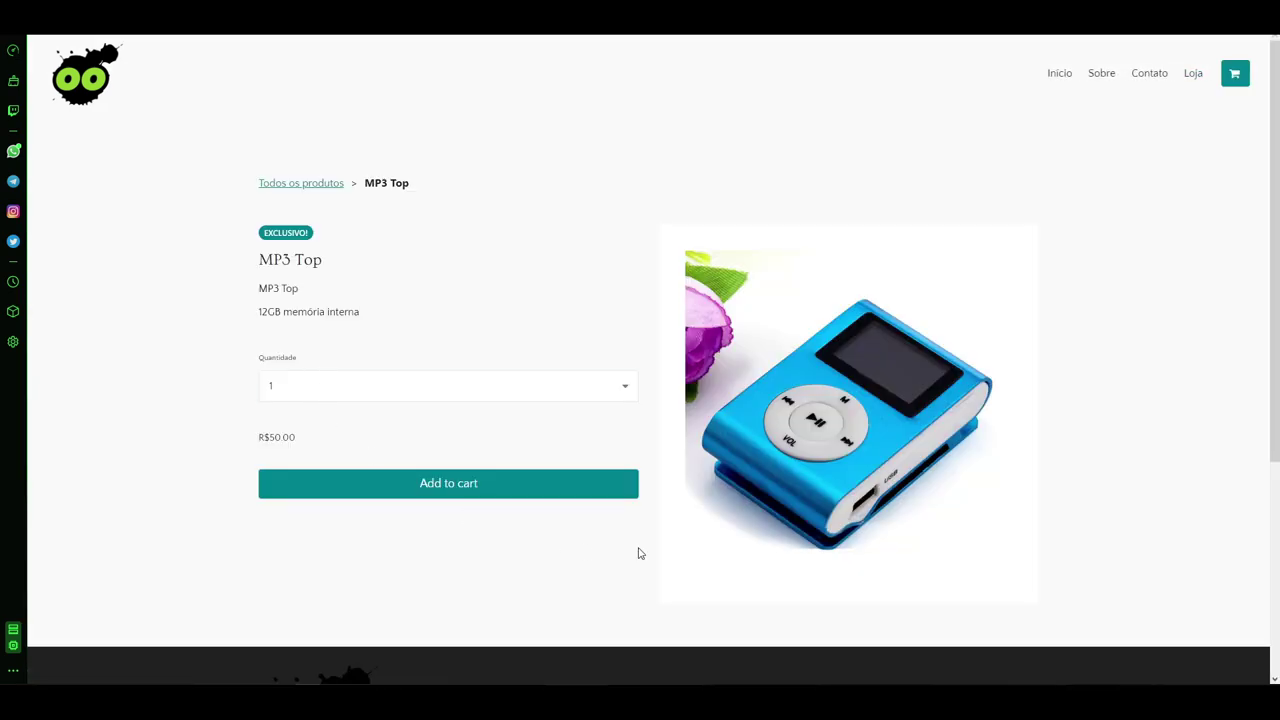
Step: Set the MP3 Top quantity to 2 and add the product to the cart
click(350, 385)
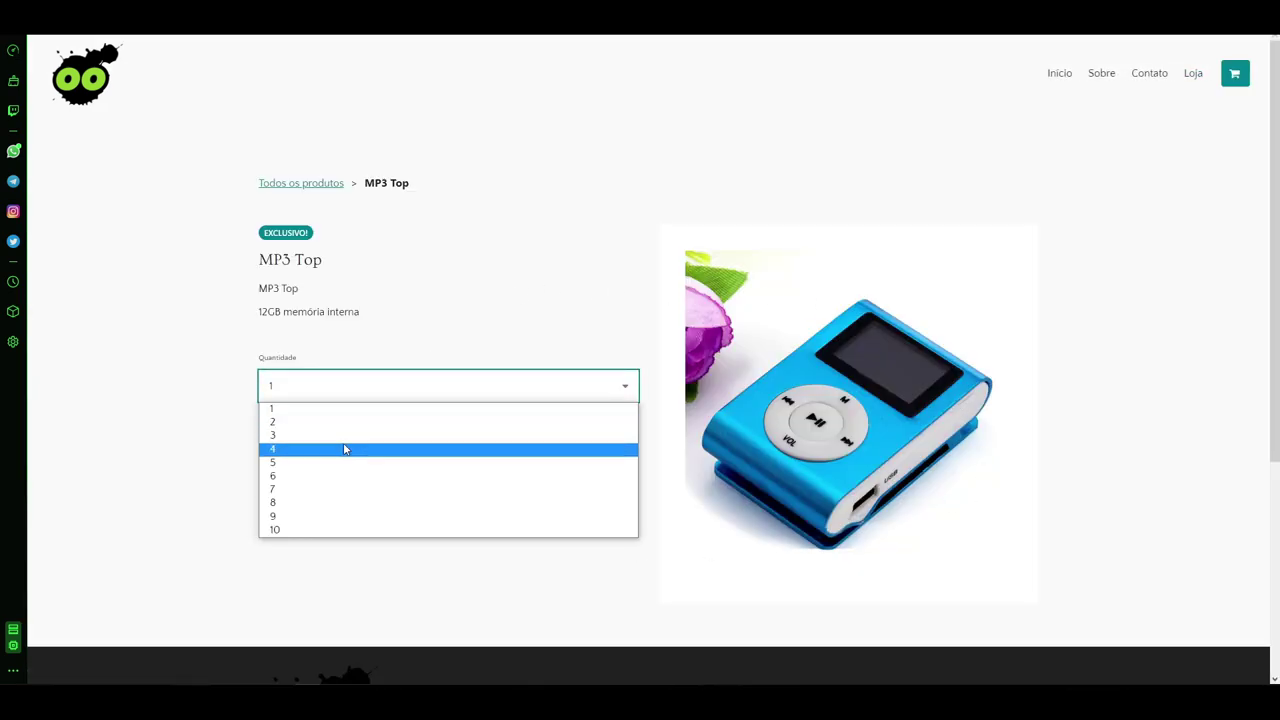
click(152, 442)
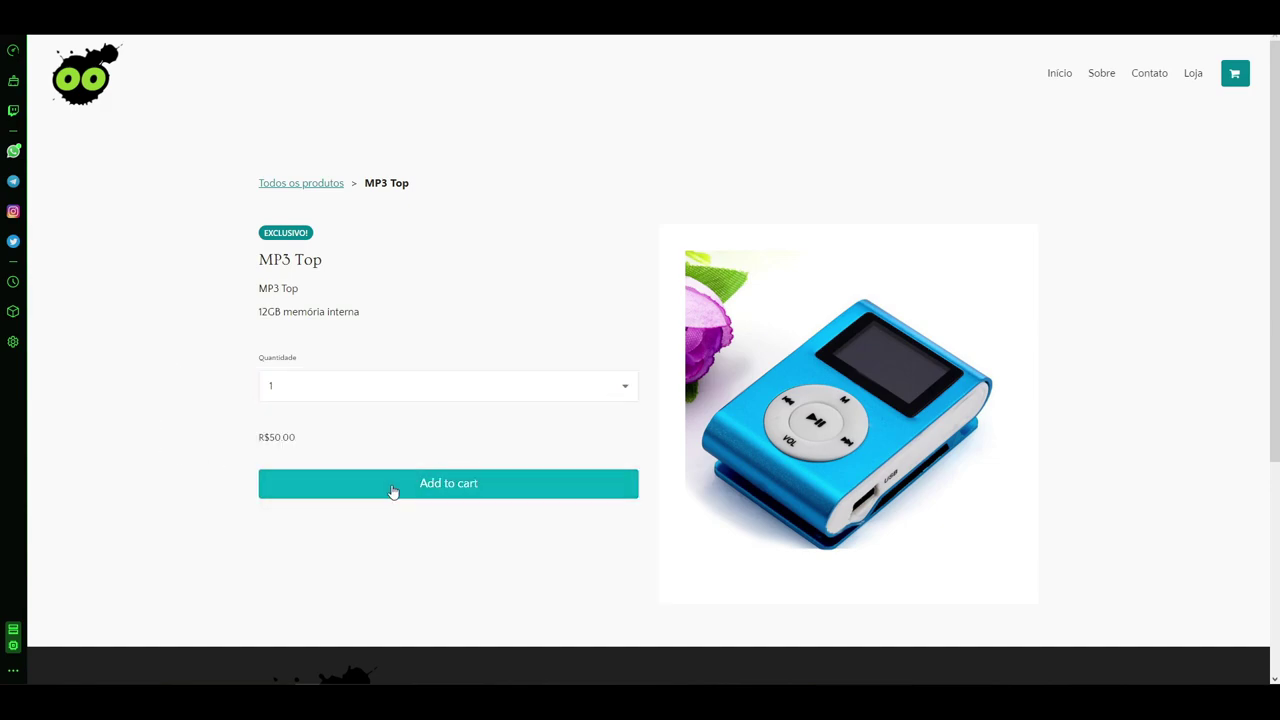
click(395, 398)
click(382, 429)
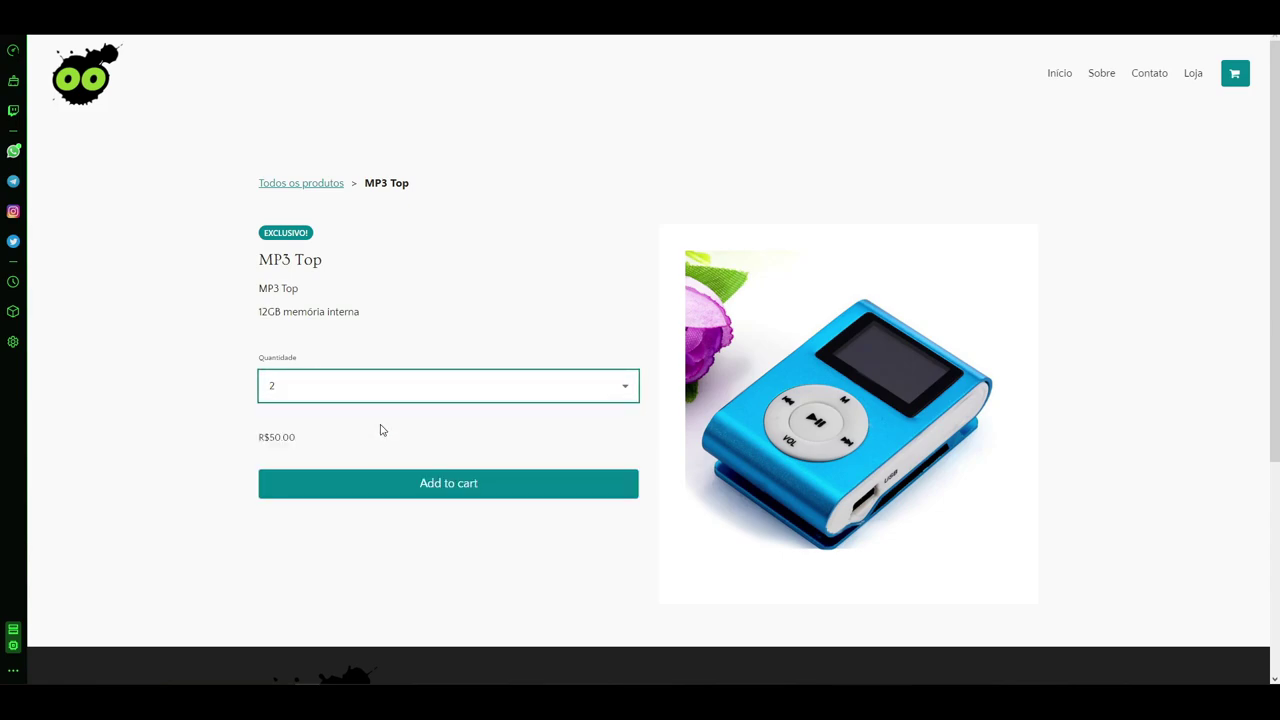
click(420, 490)
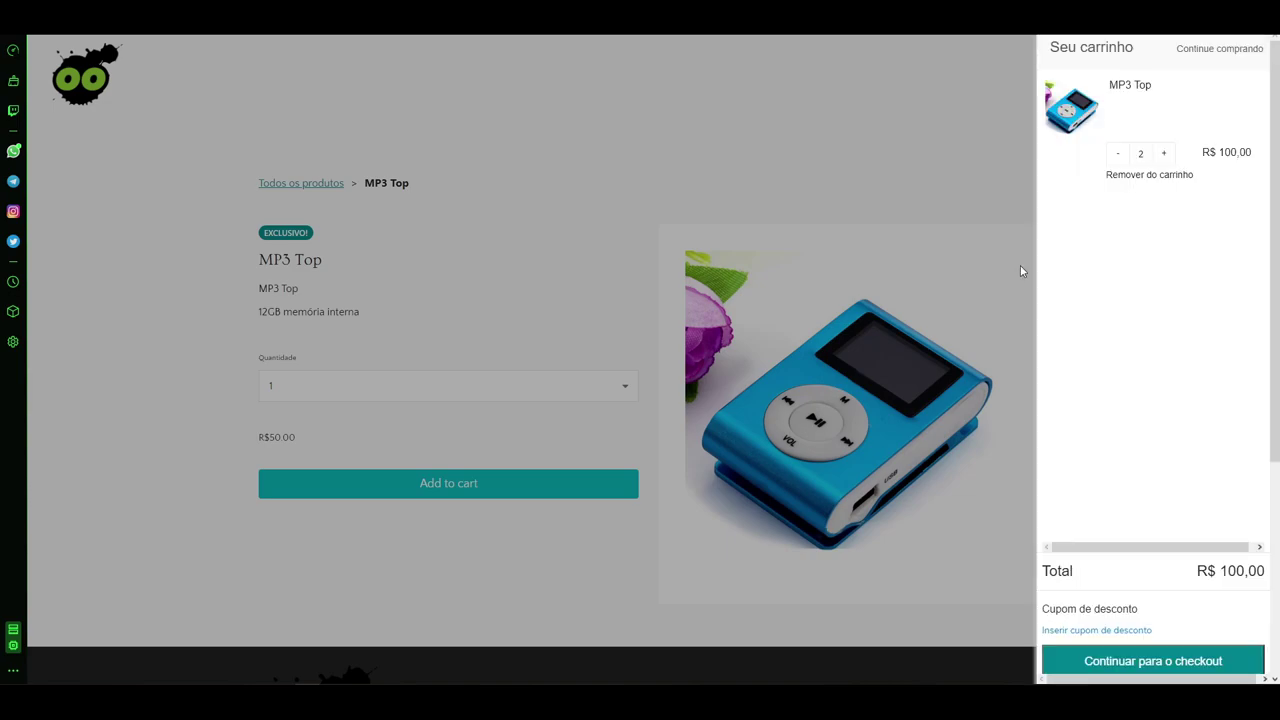
Step: Continue from the cart to the checkout and examine the customer and delivery address form
click(1173, 663)
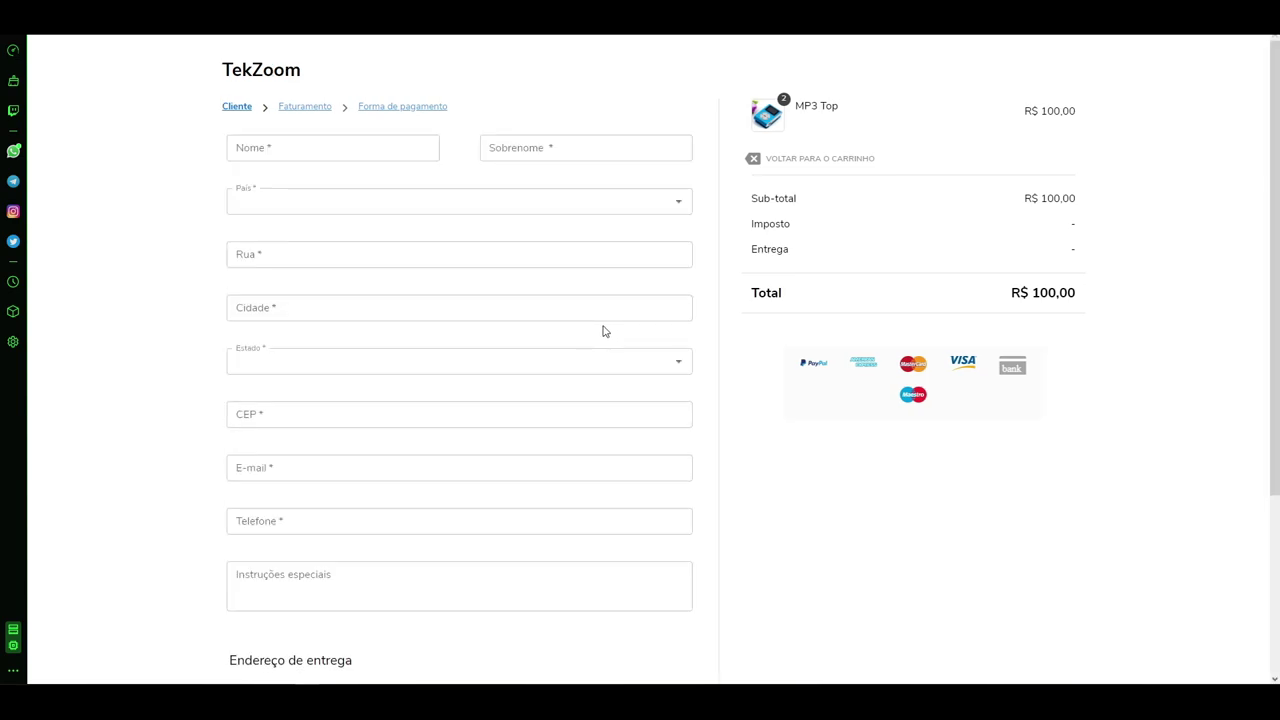
scroll(578, 382, down, 3)
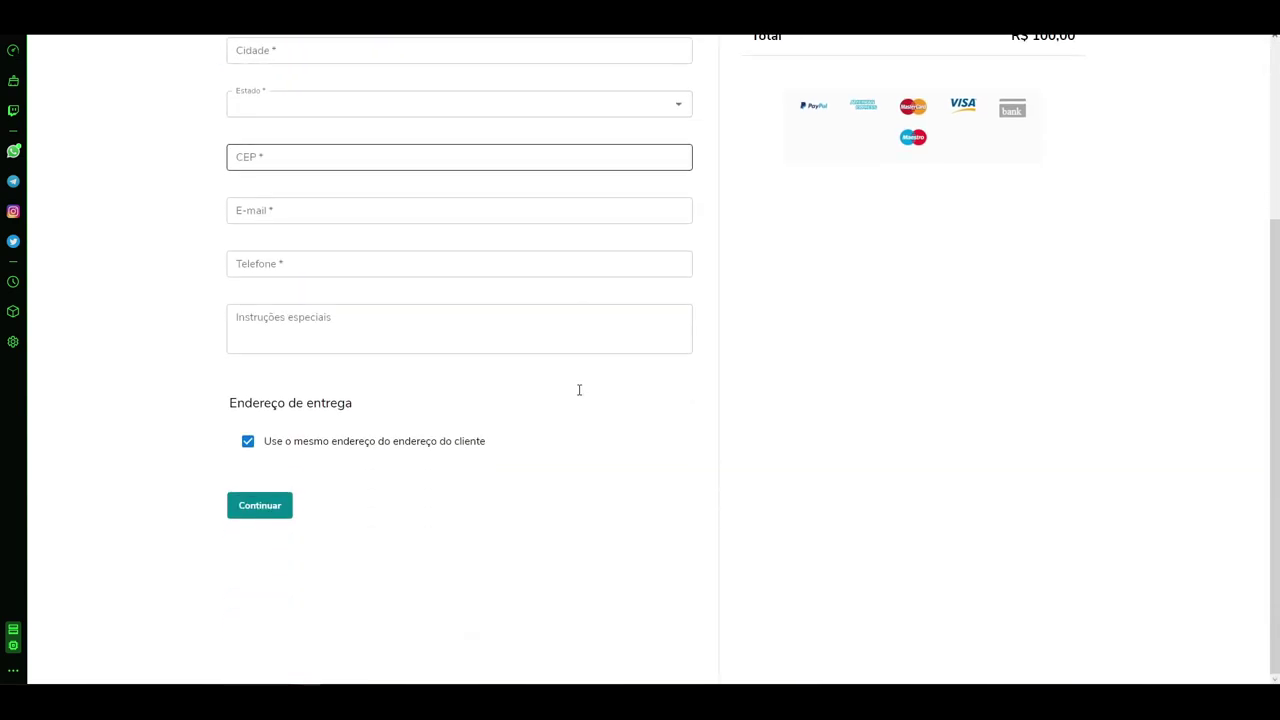
scroll(920, 457, up, 3)
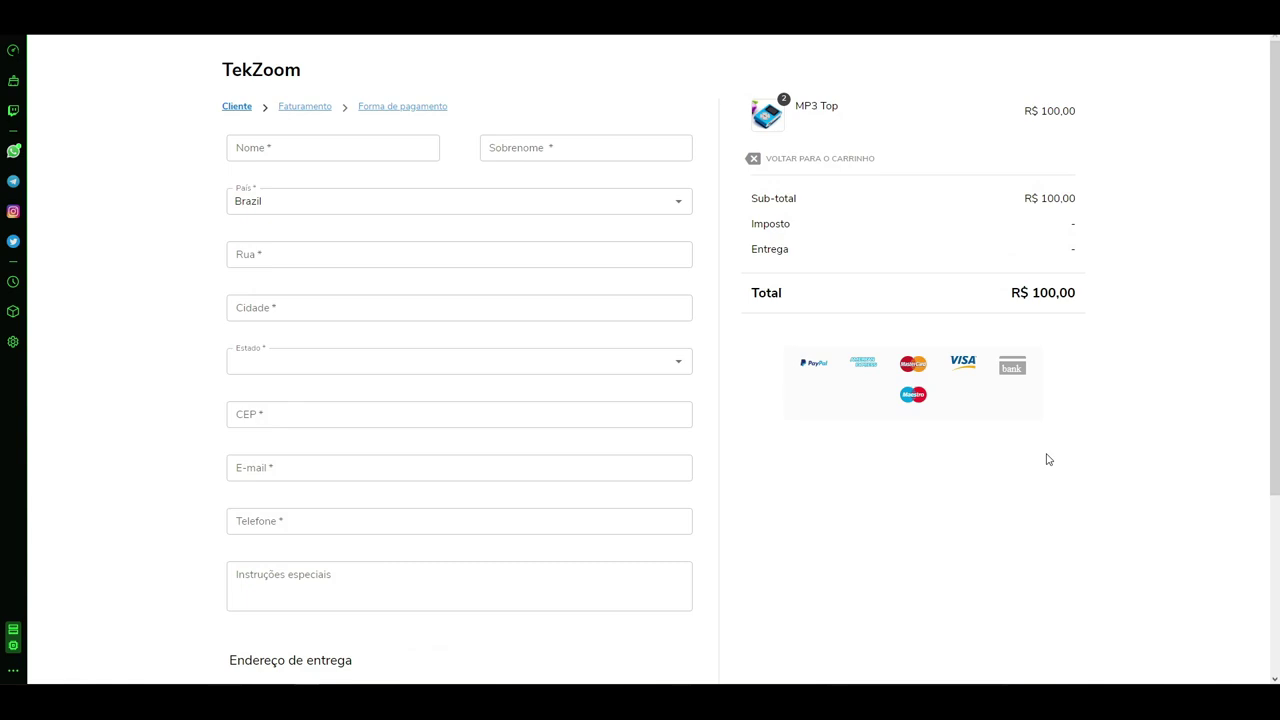